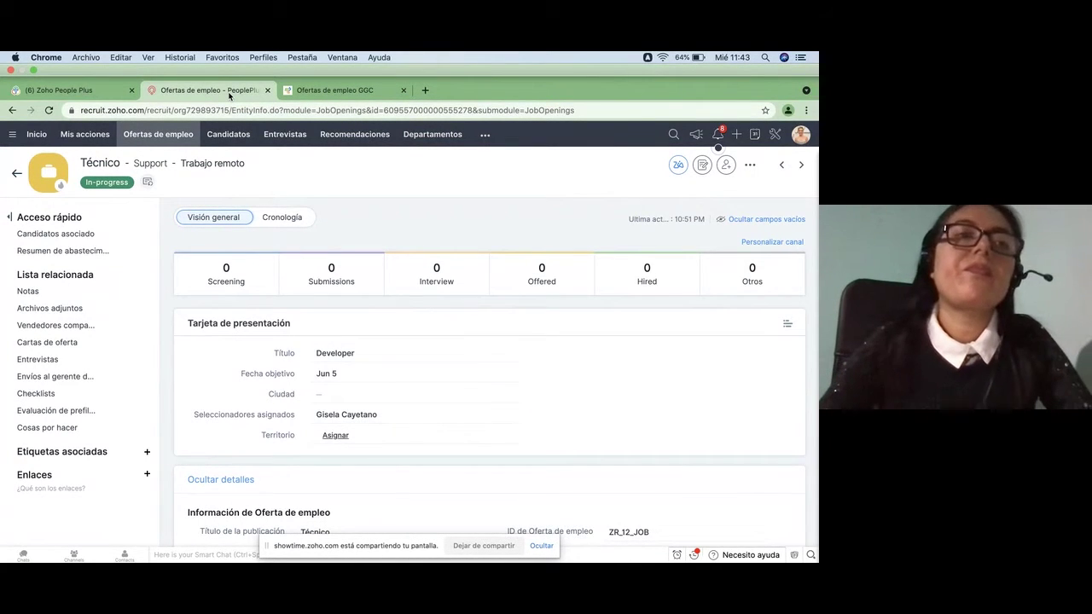
View the home page's organization overview and pipeline, and open the list of all job openings.
click(32, 114)
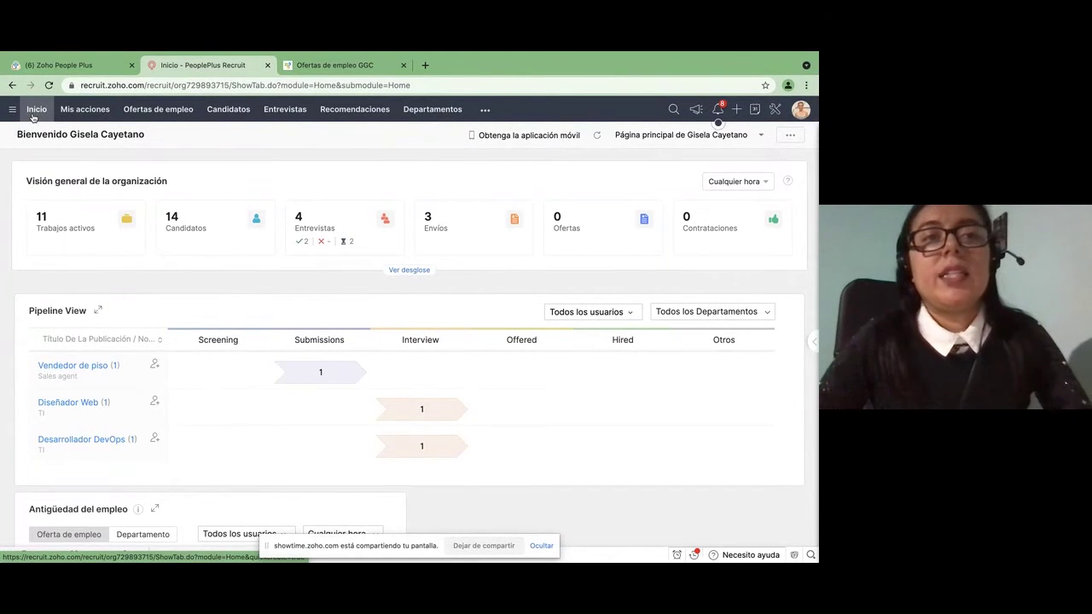
click(162, 110)
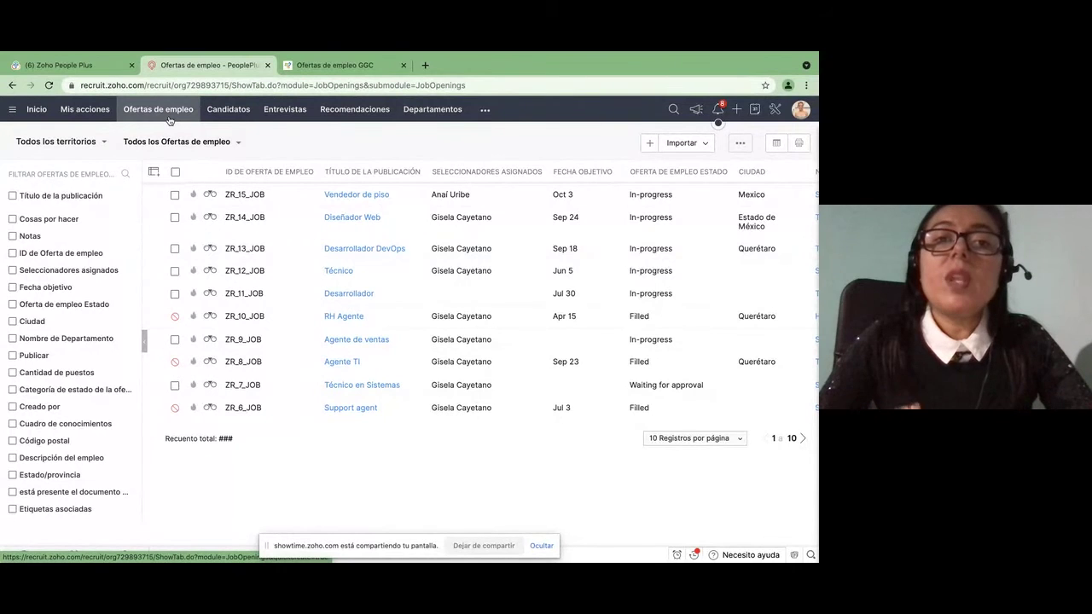
mouse_move(248, 140)
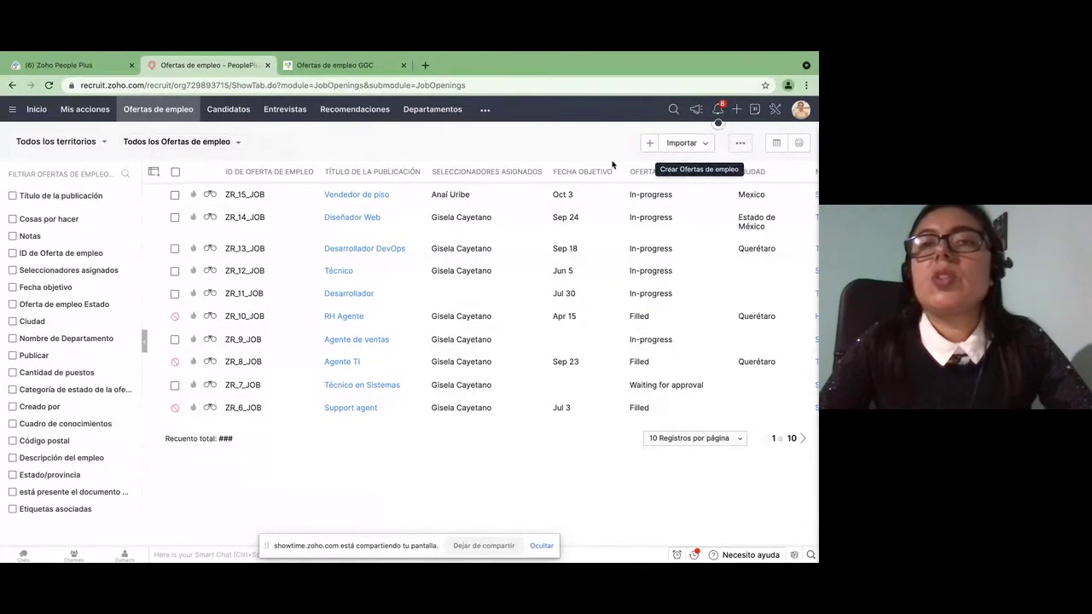
Open the Vendedor de piso job opening and review its business card, opening details, address and job description.
click(365, 196)
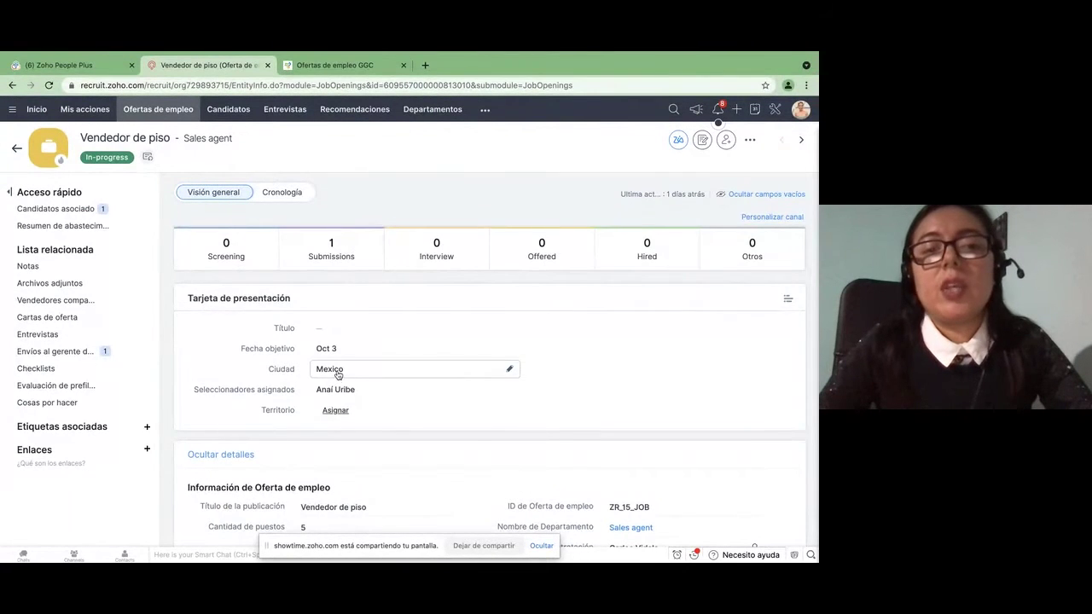
scroll(337, 373, down, 2)
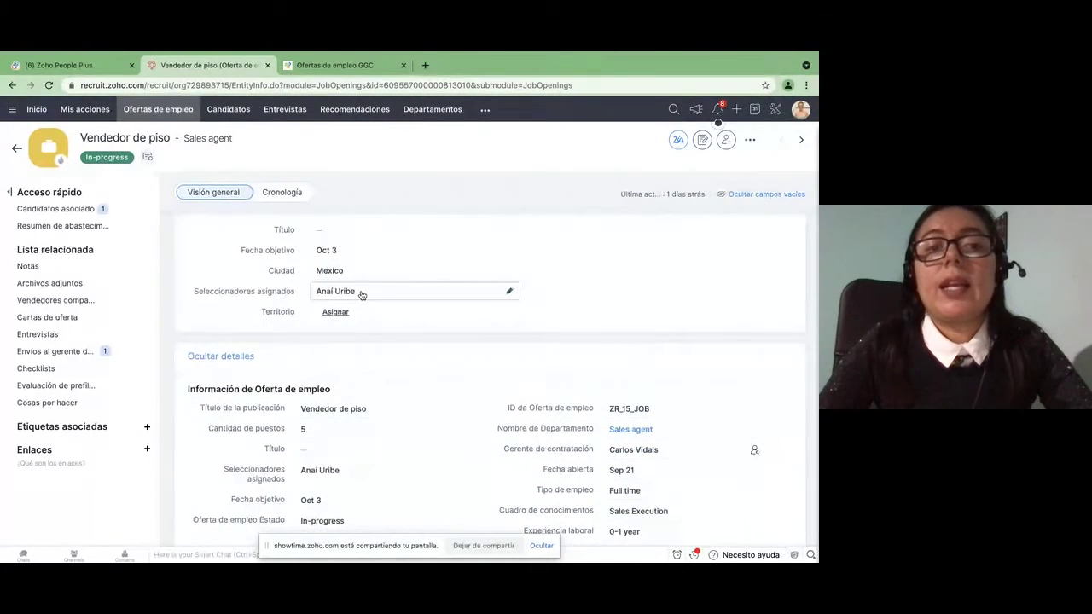
scroll(358, 299, down, 1)
scroll(361, 294, down, 1)
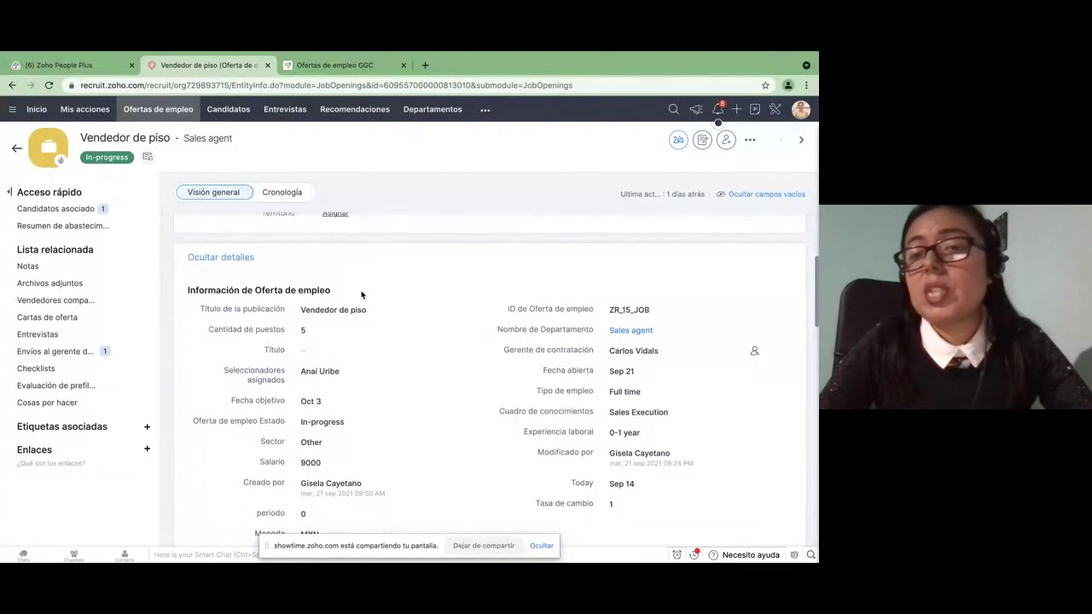
scroll(360, 295, down, 1)
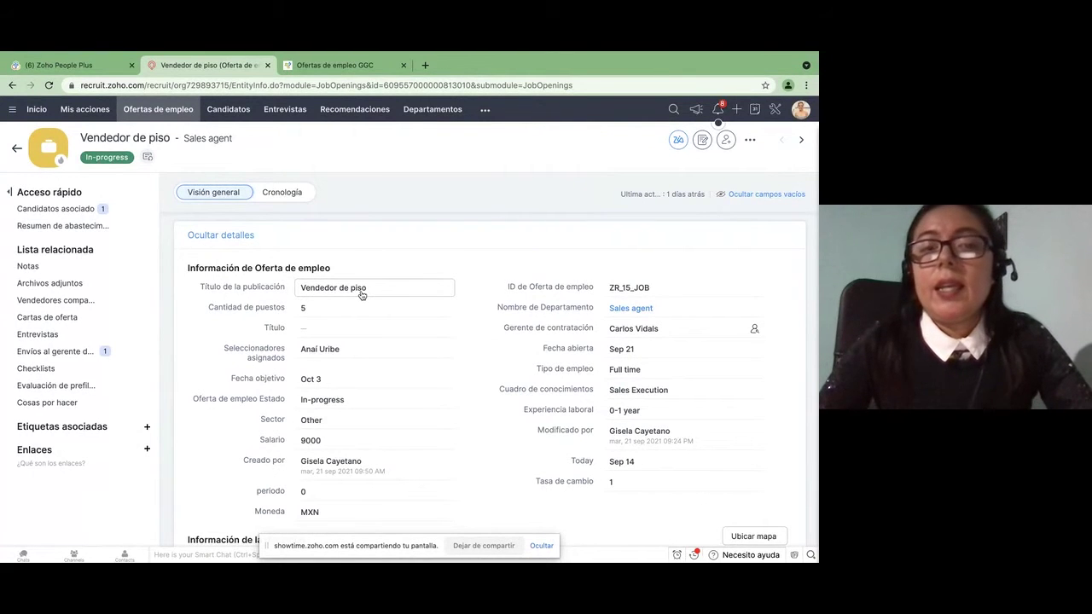
scroll(306, 363, down, 1)
scroll(306, 362, down, 1)
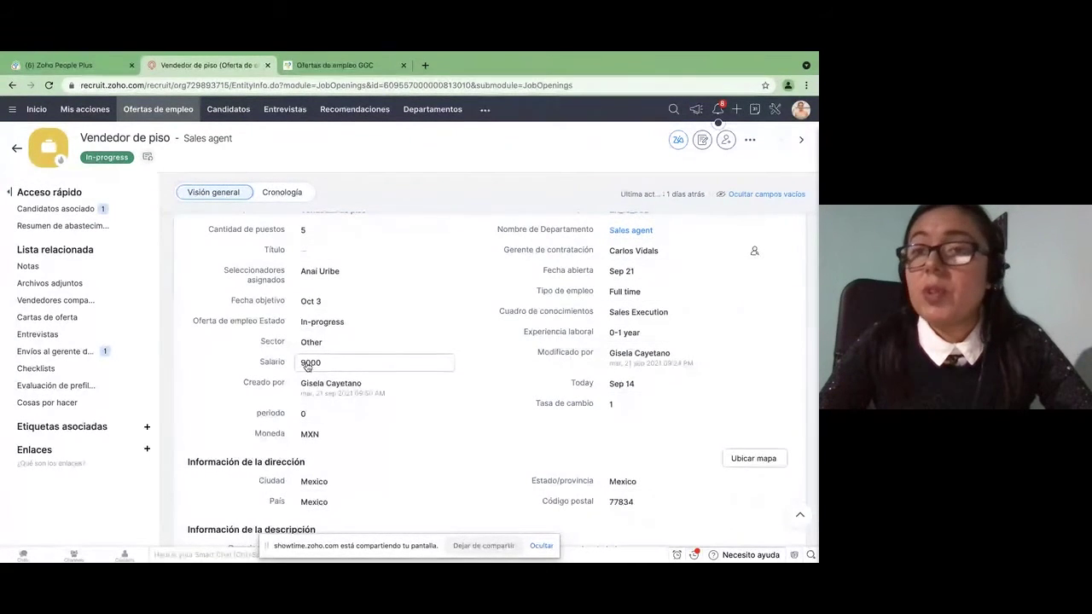
scroll(306, 363, down, 4)
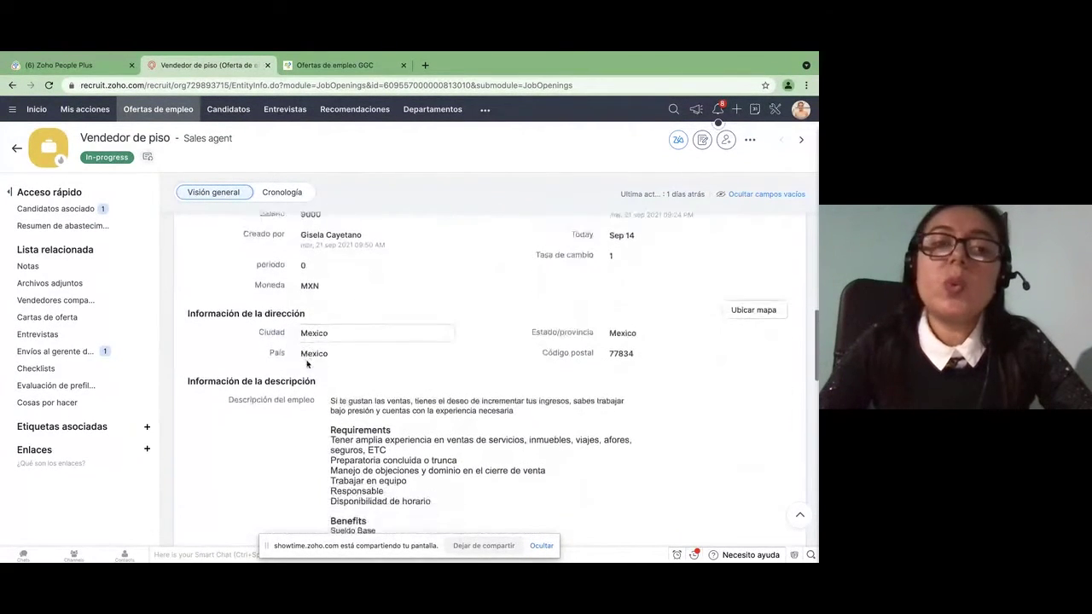
scroll(307, 361, down, 1)
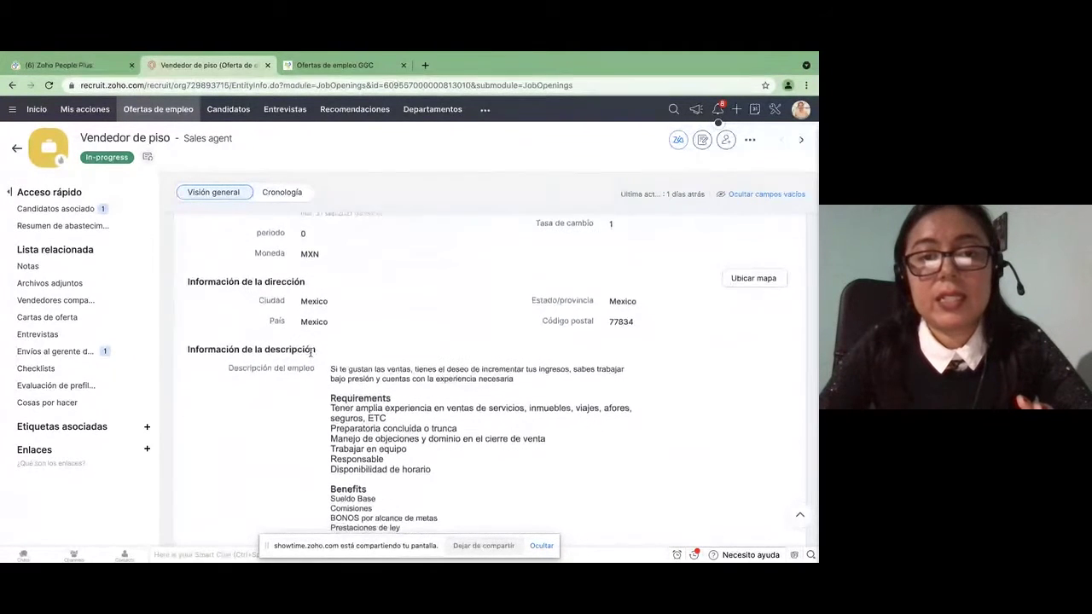
scroll(311, 356, down, 2)
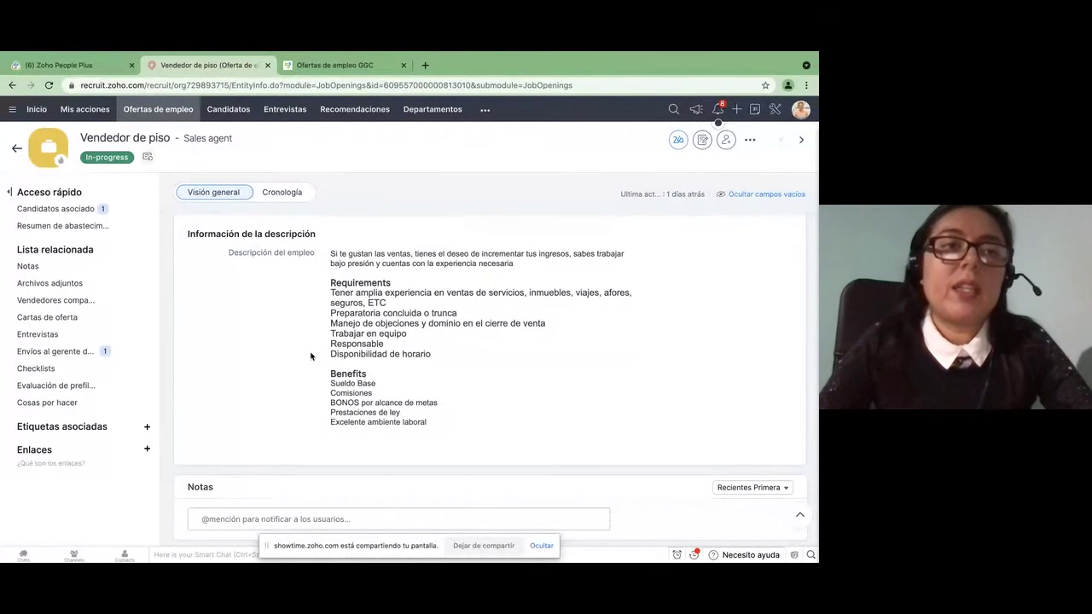
scroll(310, 356, up, 6)
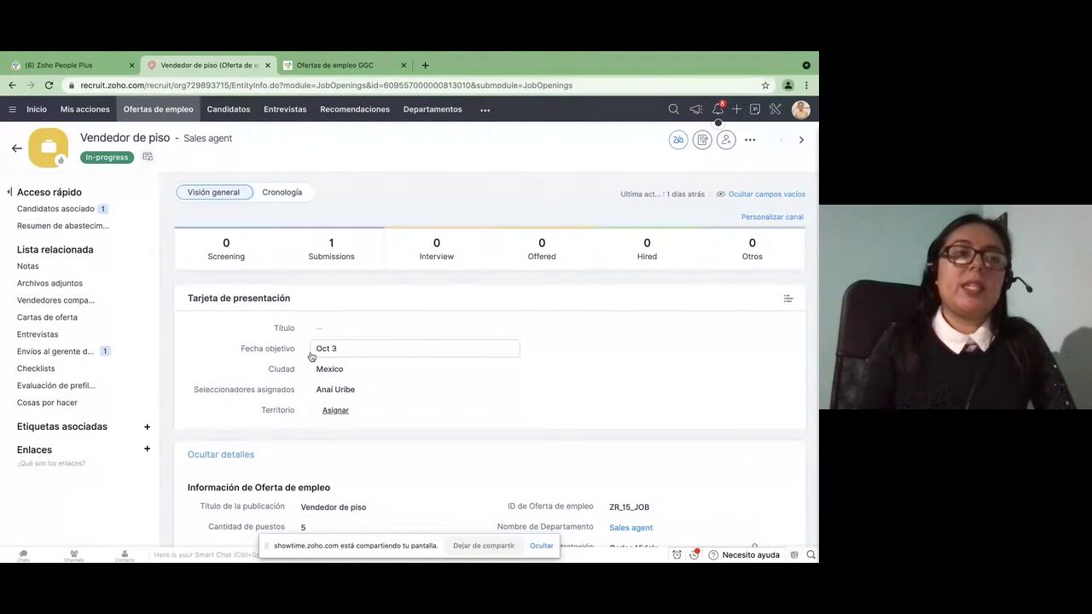
Check the sourcing summary of the Vendedor de piso opening and return to the list of job openings.
click(58, 226)
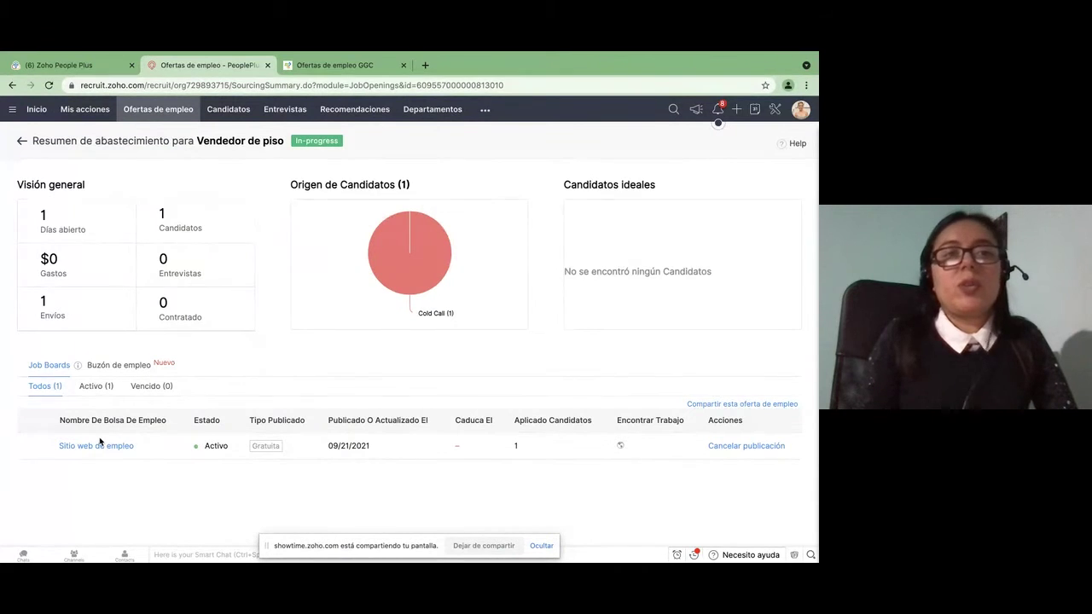
click(167, 123)
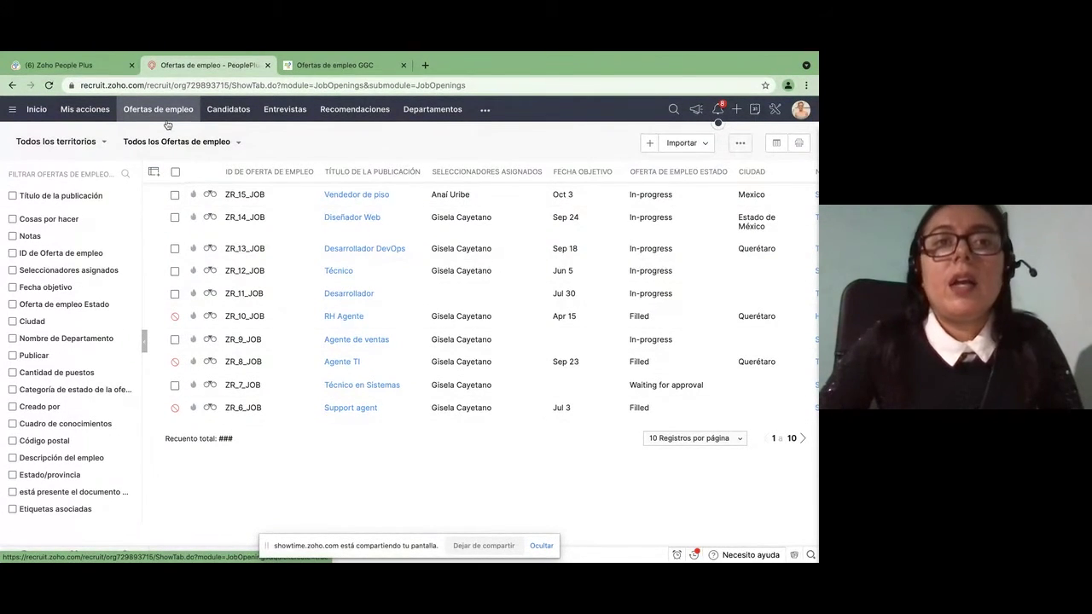
Look through the candidates list and open the record of the candidate submitted to the hiring manager for Vendedor de piso.
click(209, 111)
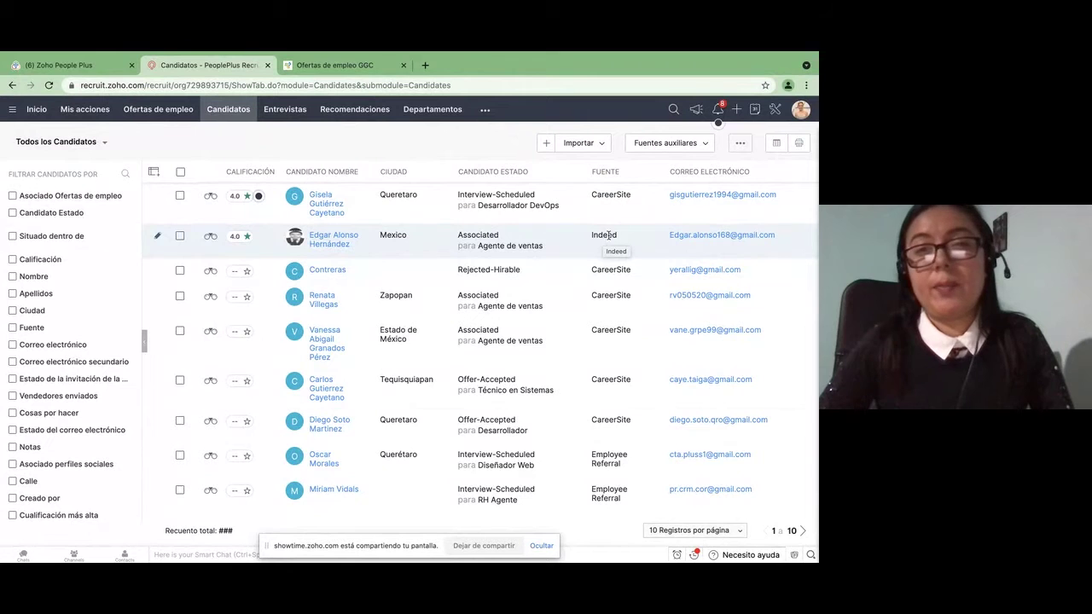
scroll(598, 307, down, 1)
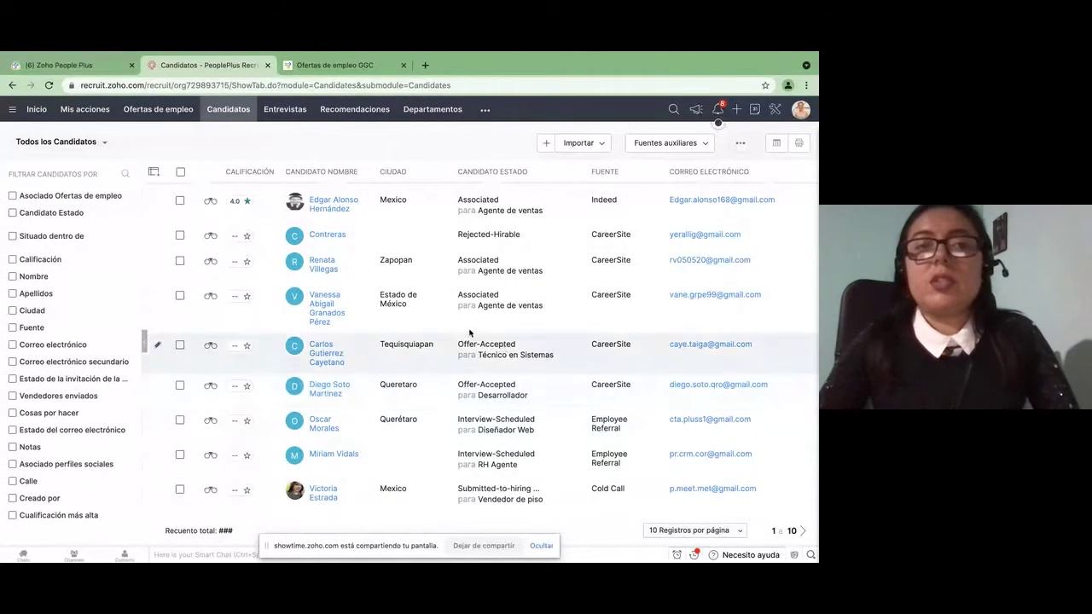
scroll(469, 332, up, 1)
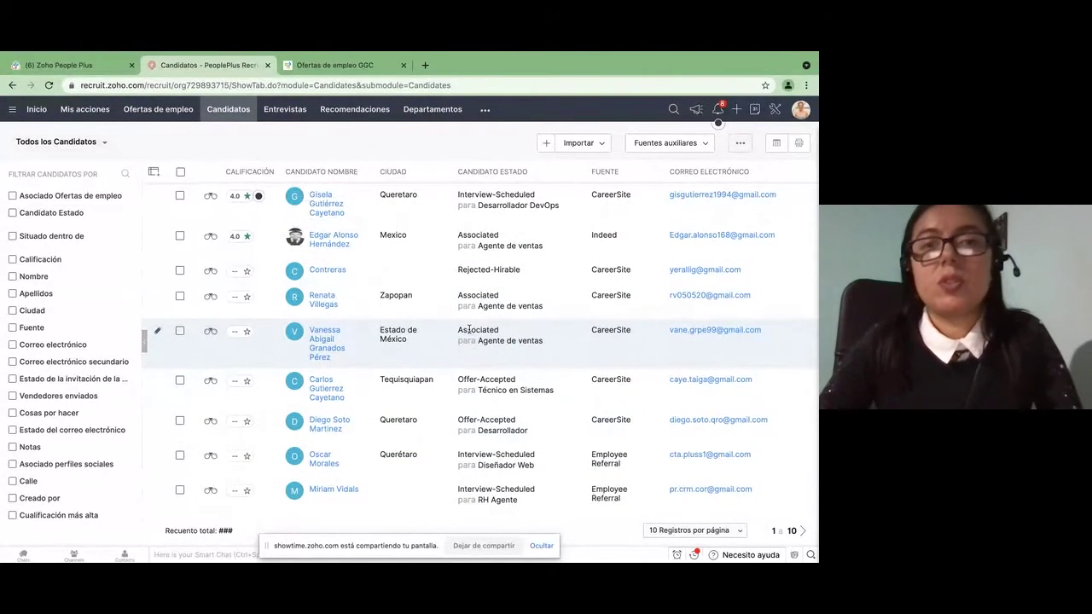
scroll(469, 333, down, 1)
click(326, 489)
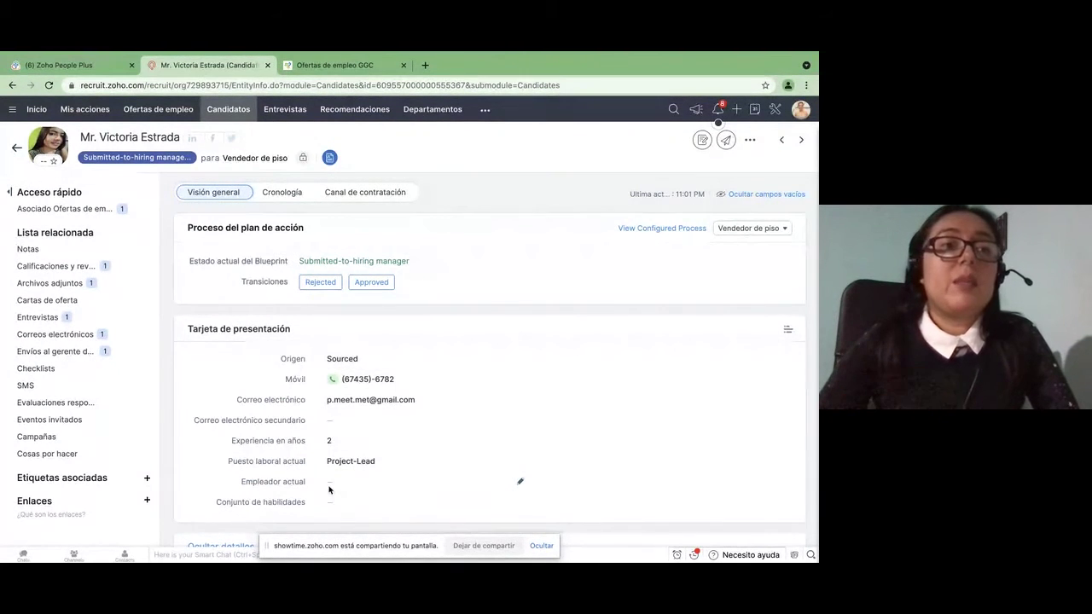
Review the candidate's interviews, e-mails, hiring manager submissions and basic information, and return to the blueprint section of the record.
click(43, 317)
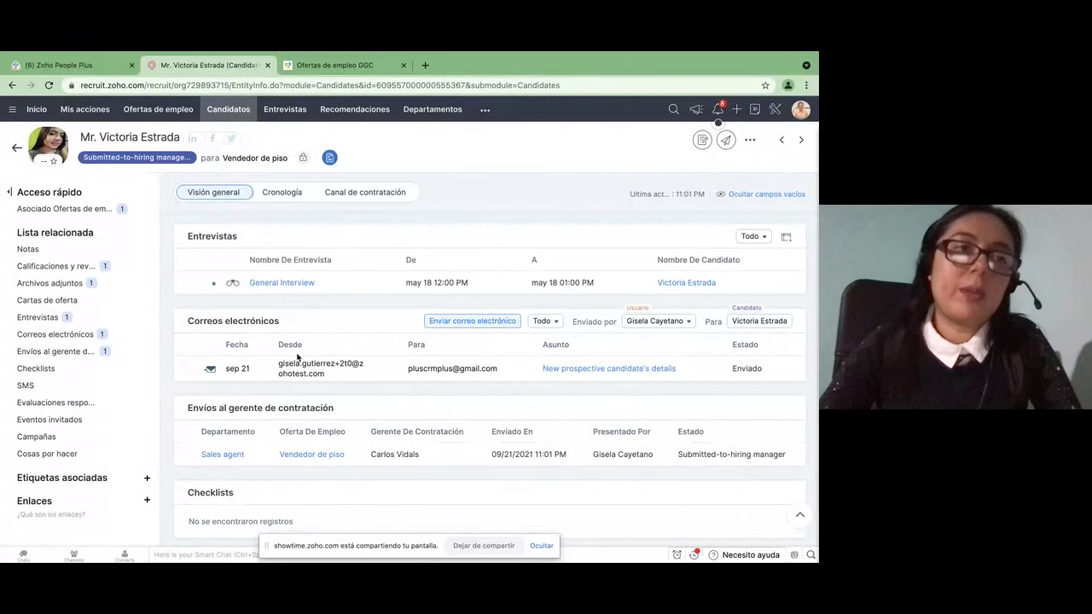
scroll(297, 356, down, 10)
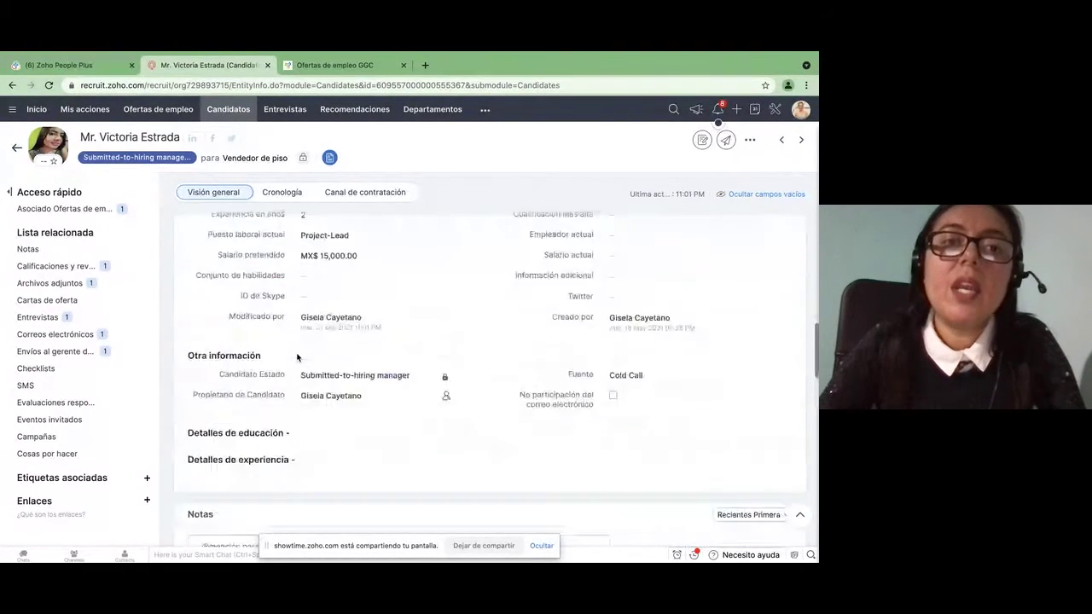
scroll(297, 356, up, 5)
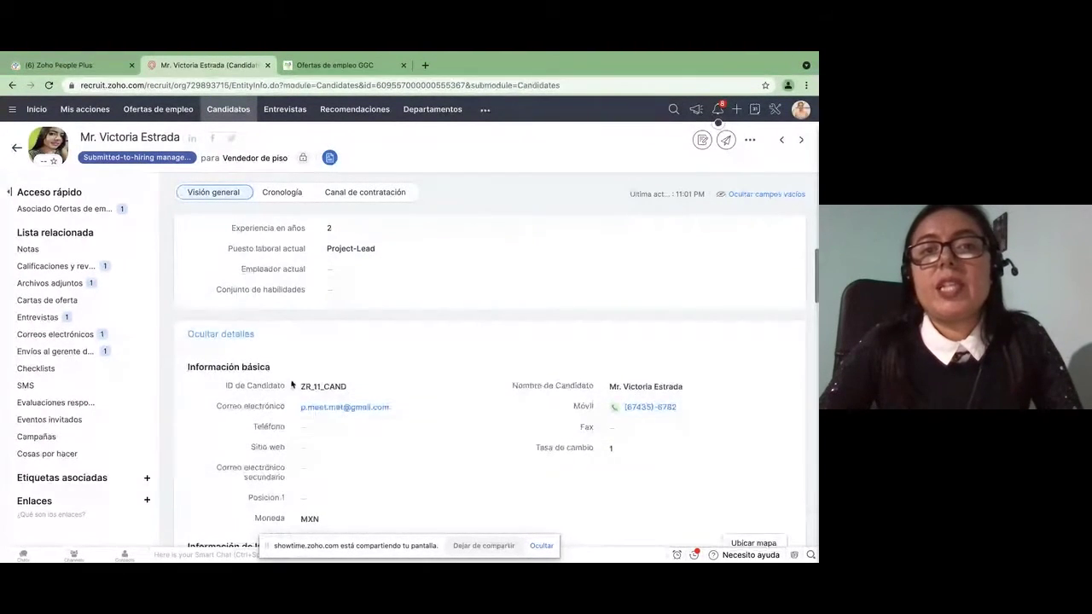
scroll(278, 435, up, 2)
scroll(278, 435, up, 1)
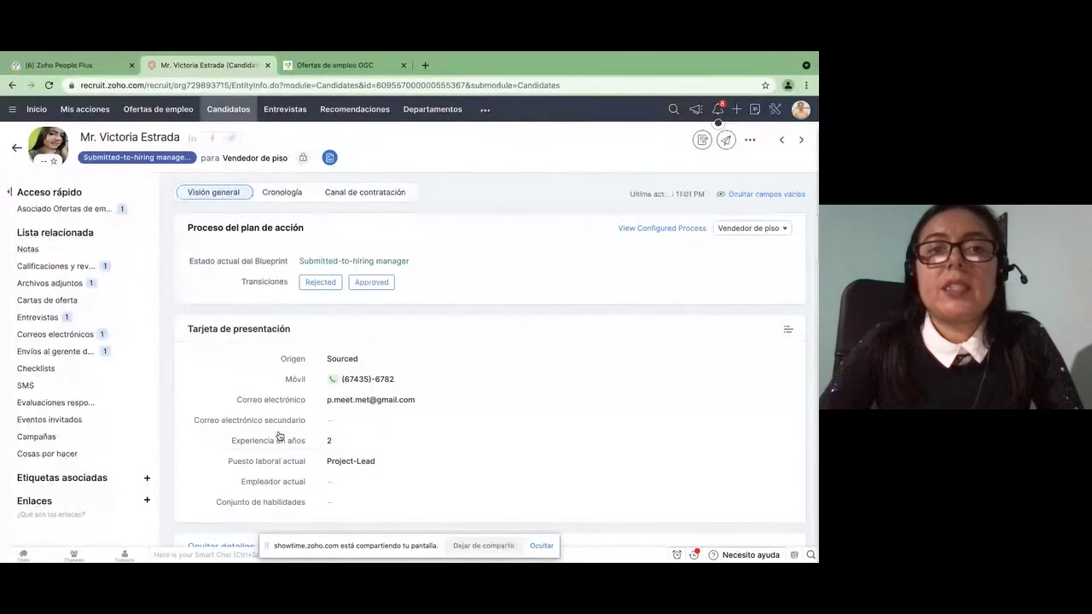
Apply the Approved transition to the candidate with the note "Aprovado" and save it.
click(376, 282)
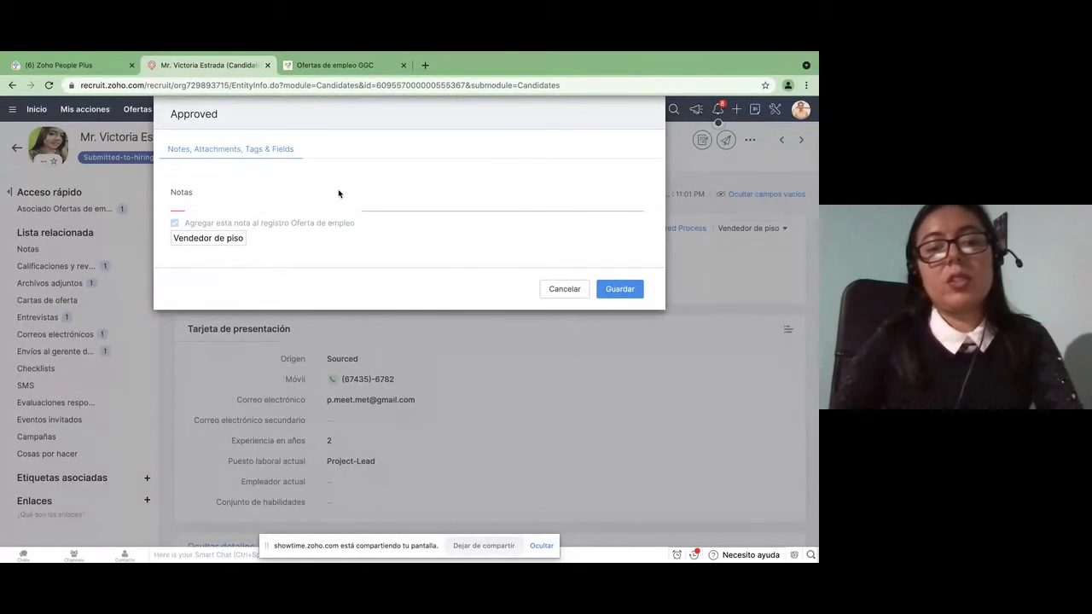
text(Apr)
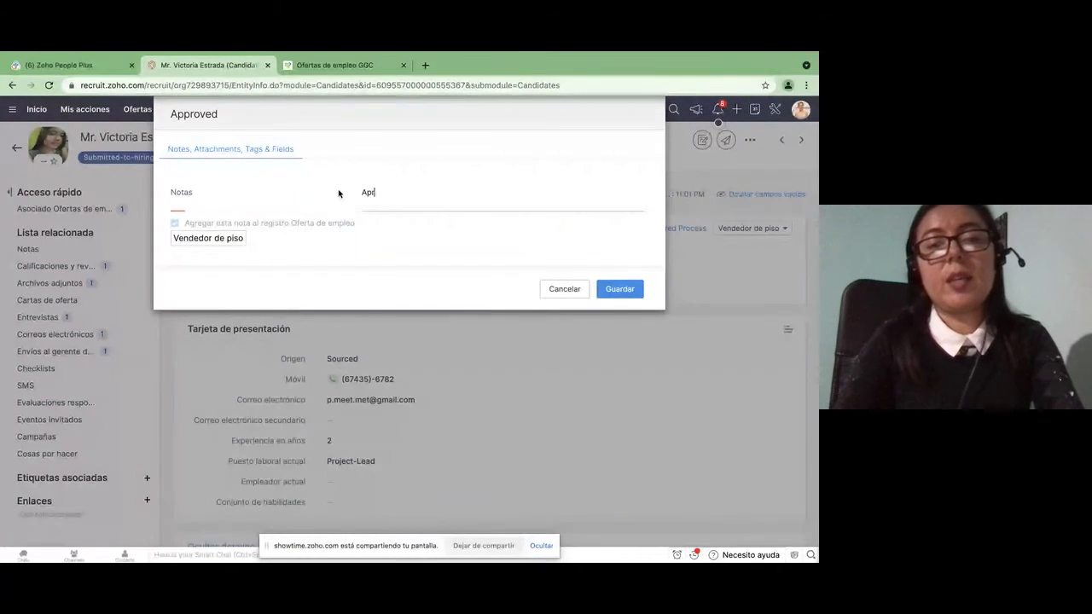
text(ovado)
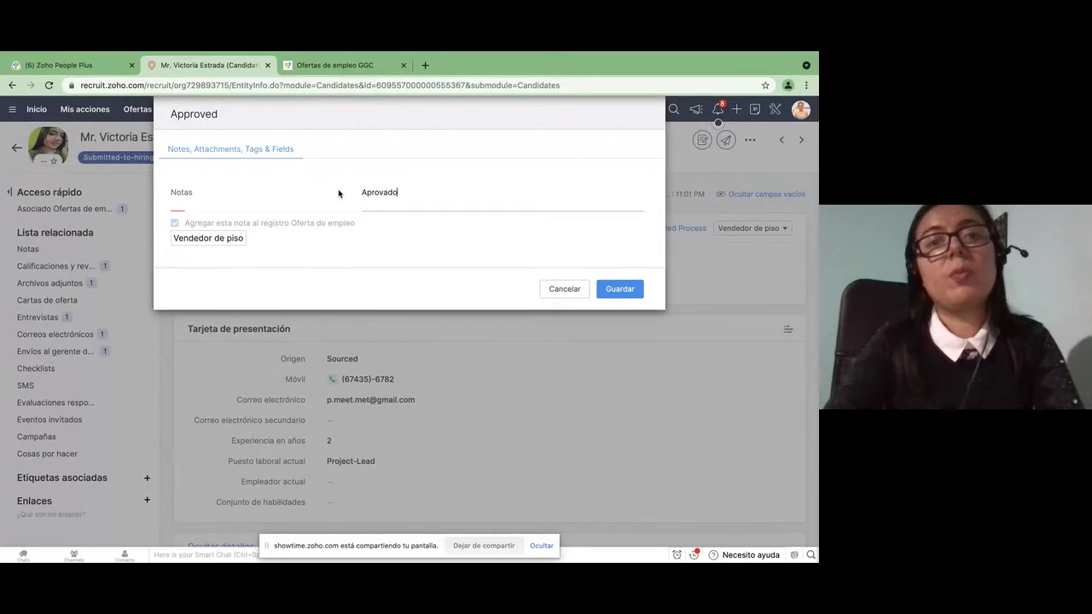
click(616, 291)
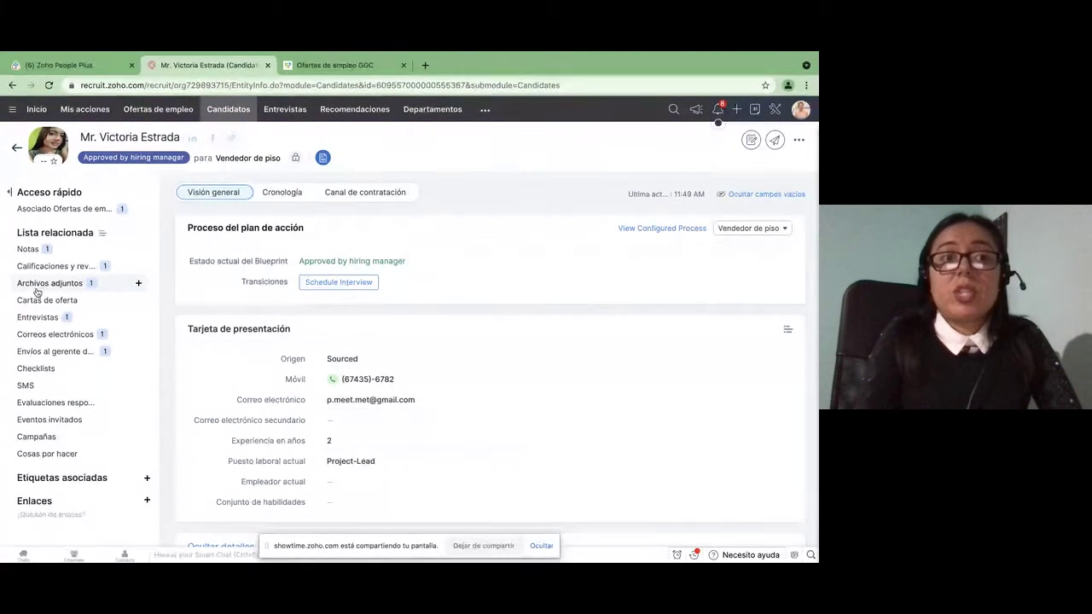
Show the candidate's attachments and locate the CV.pdf file.
click(36, 290)
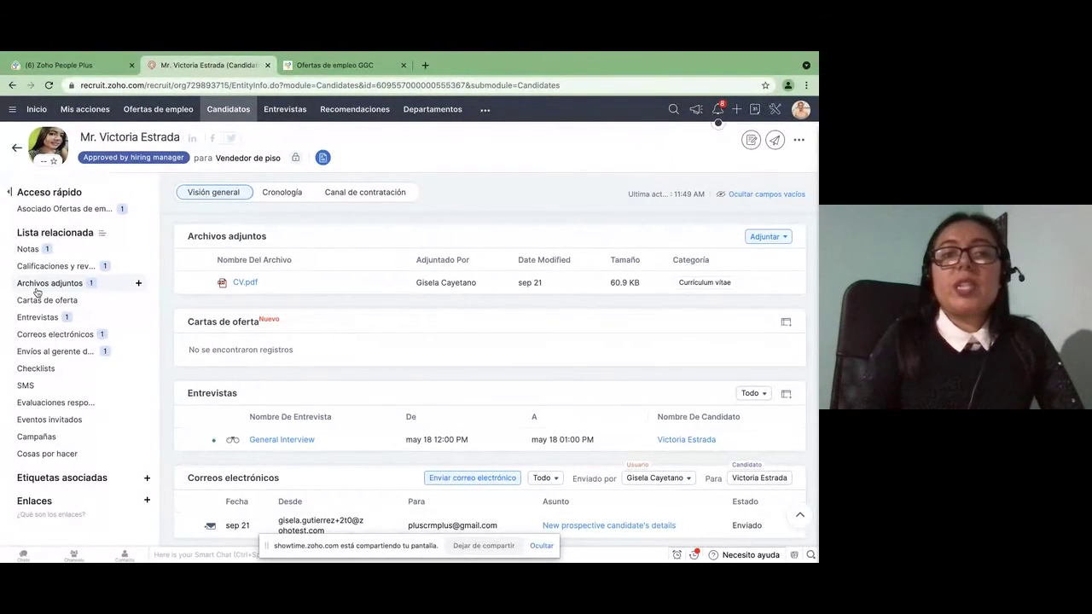
mouse_move(264, 288)
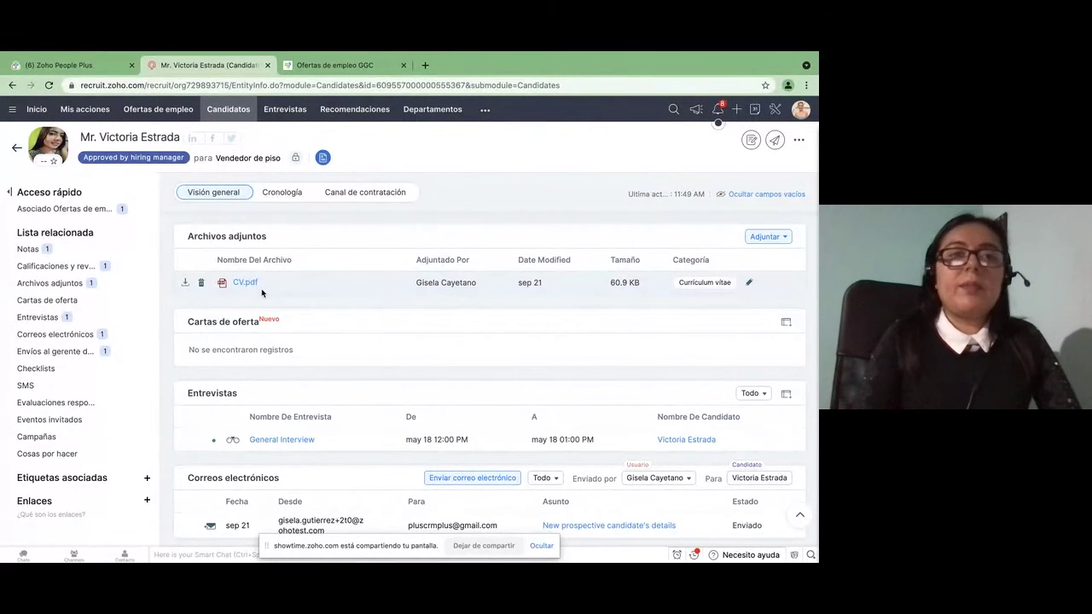
Browse the Entrevistas, Recomendaciones and Departamentos modules one after another.
click(278, 111)
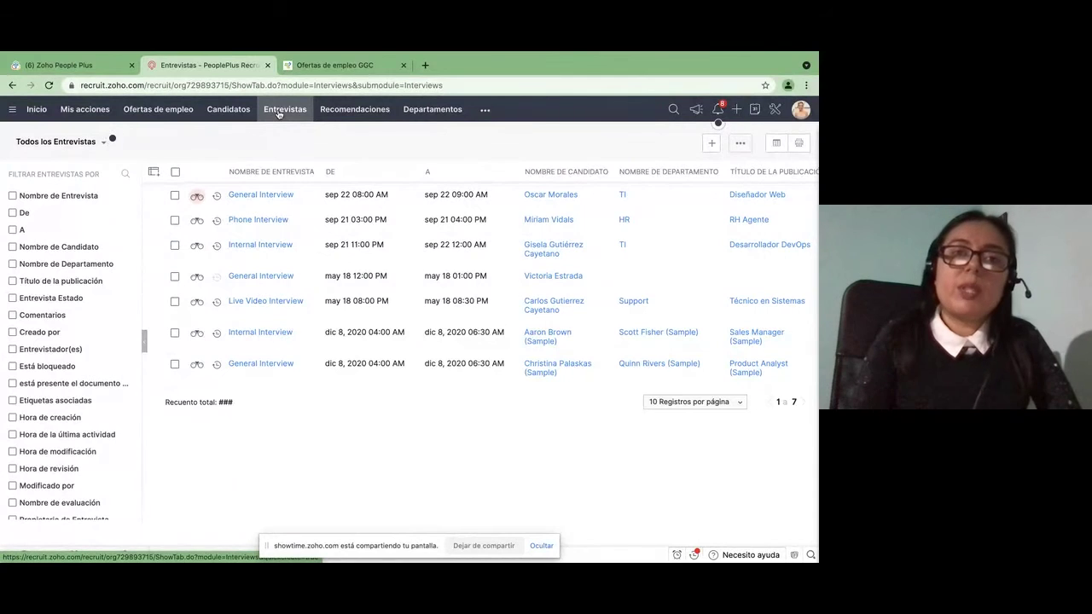
click(321, 113)
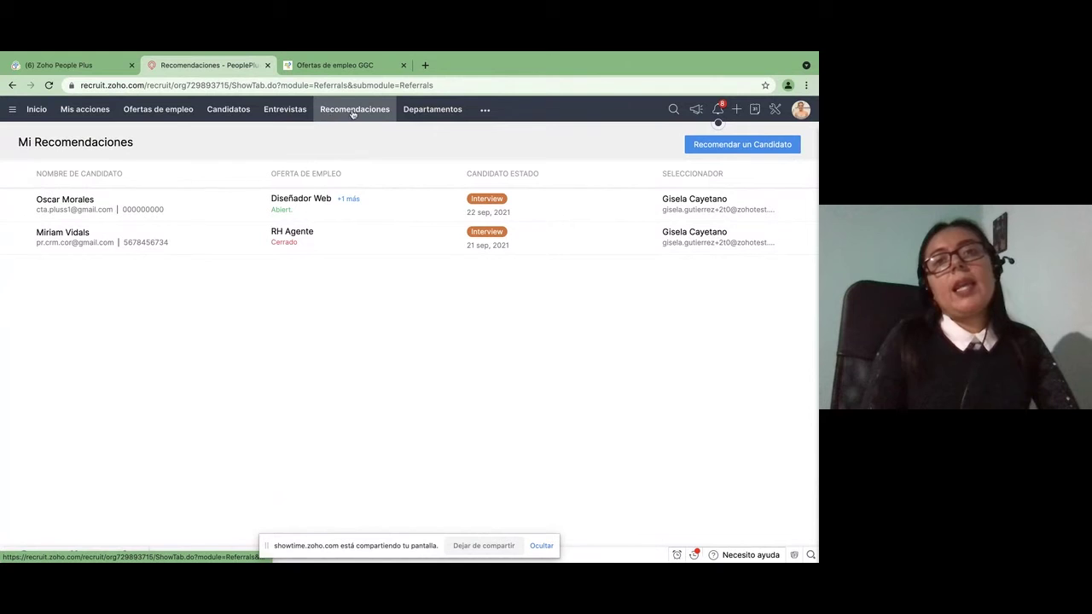
click(423, 113)
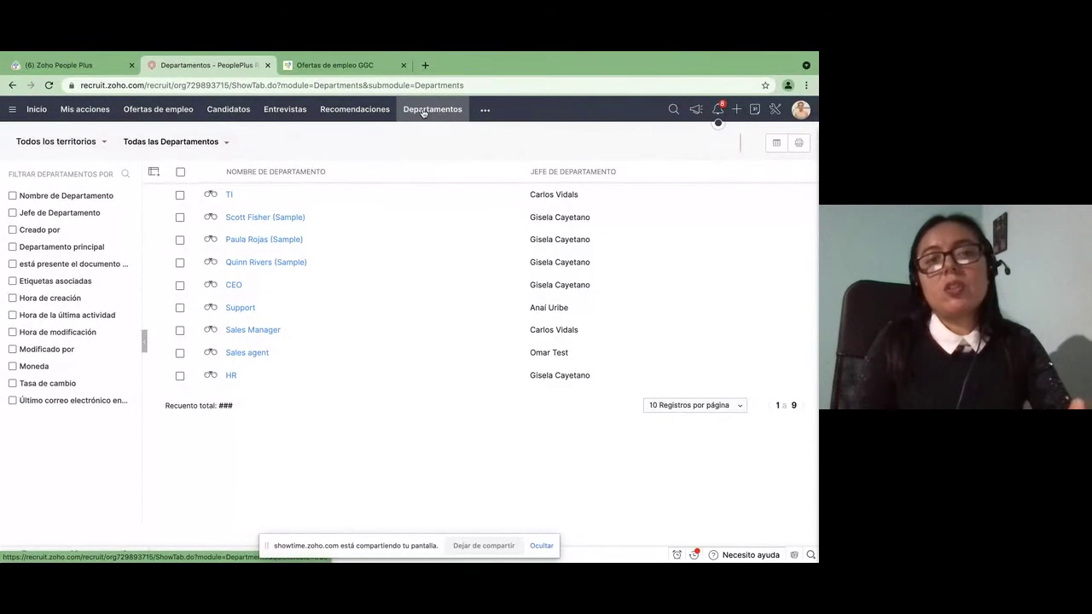
Open the Análisis module, view the favorite dashboards, and return to the list of all reports.
click(483, 109)
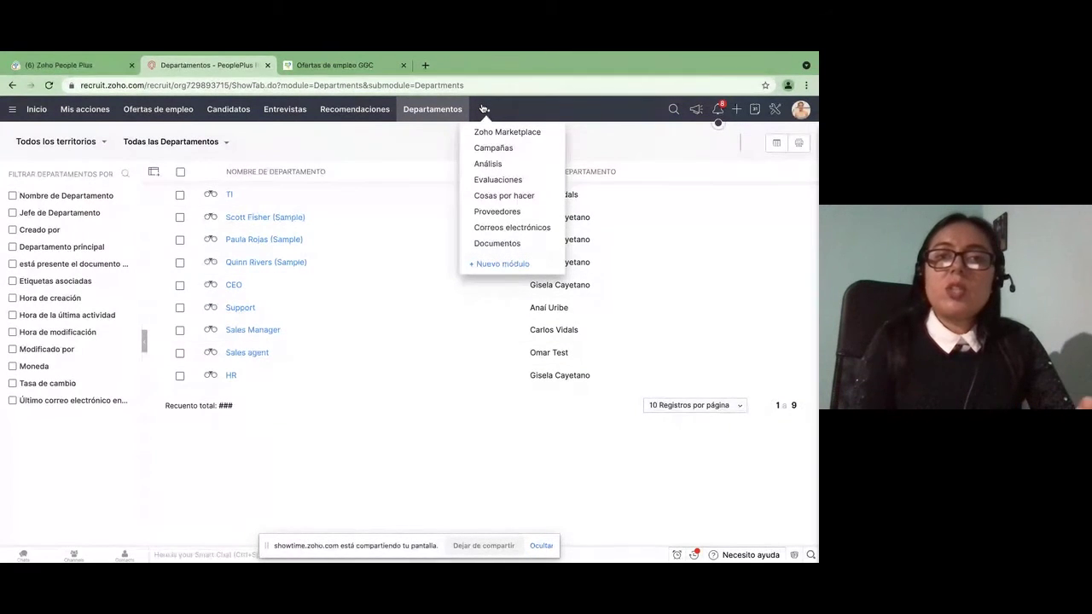
click(487, 167)
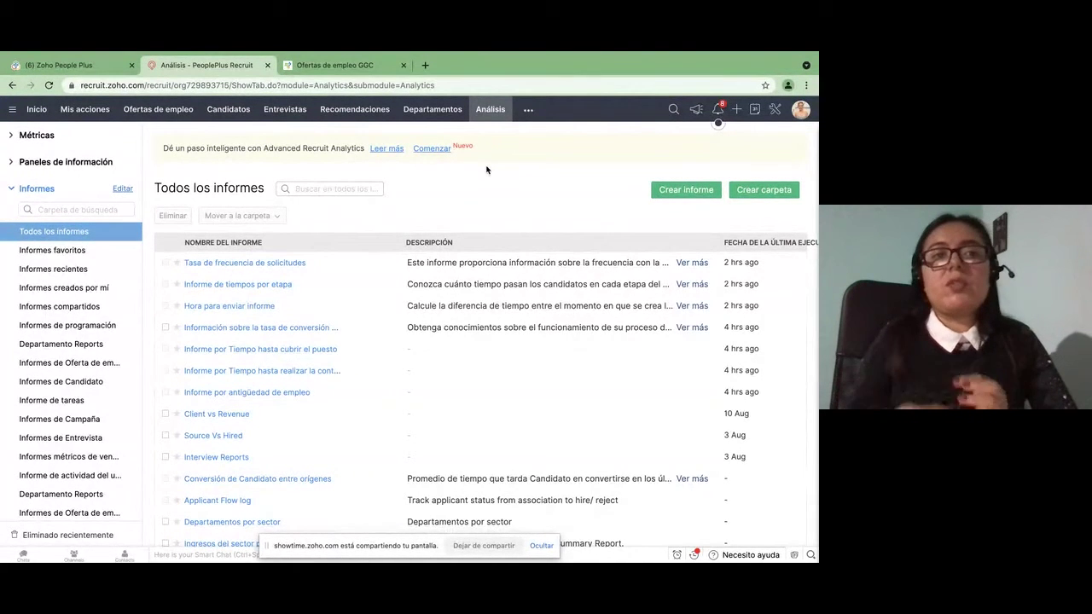
click(66, 168)
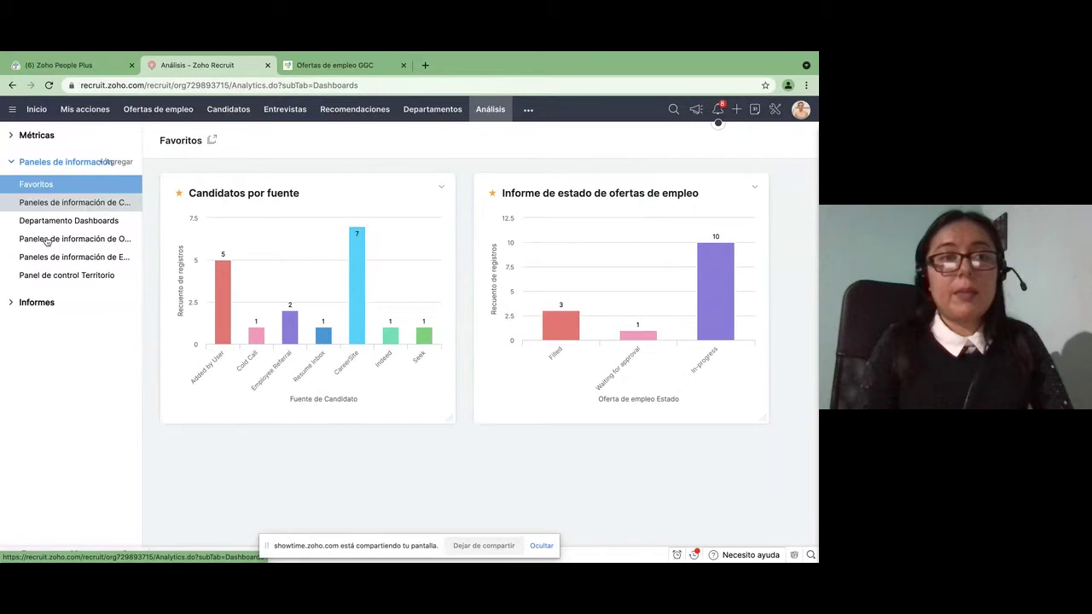
click(39, 303)
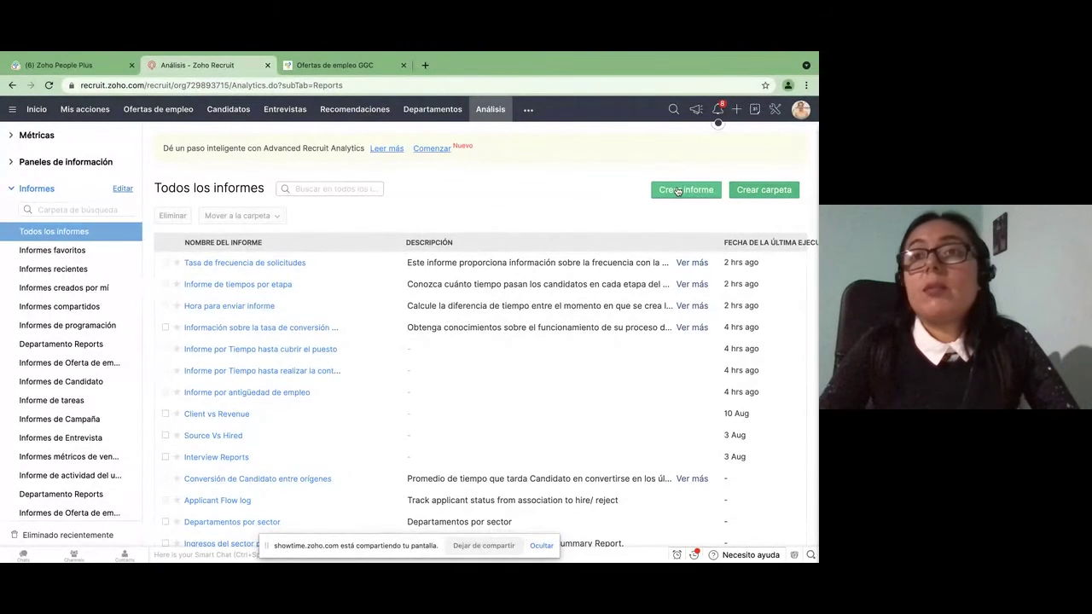
Open the Sitio web de empleo settings and look through the job offers published on the Mexico Trabajos career site.
click(774, 112)
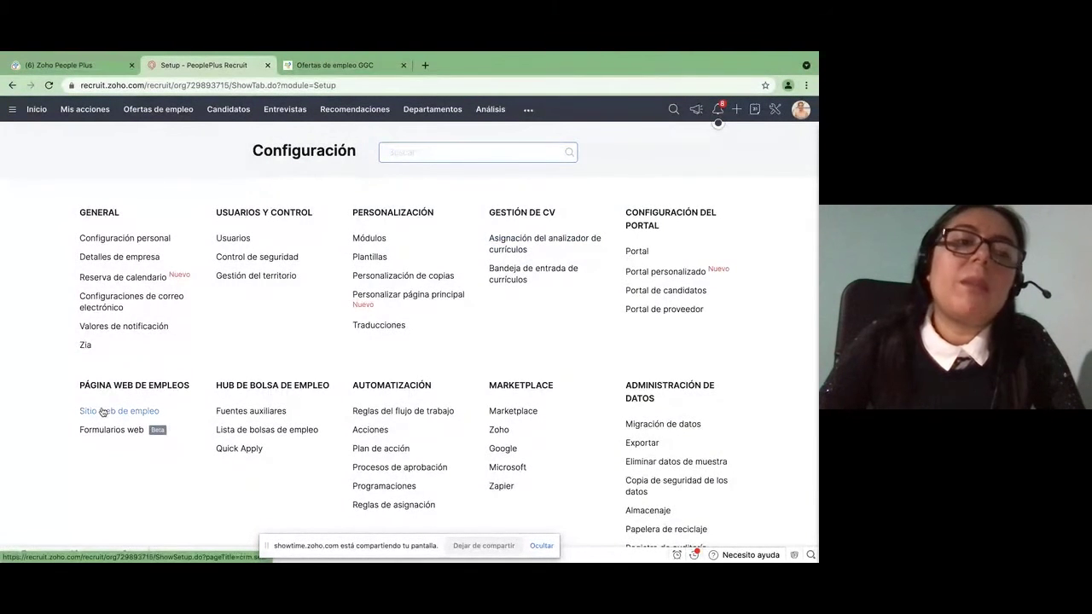
click(101, 412)
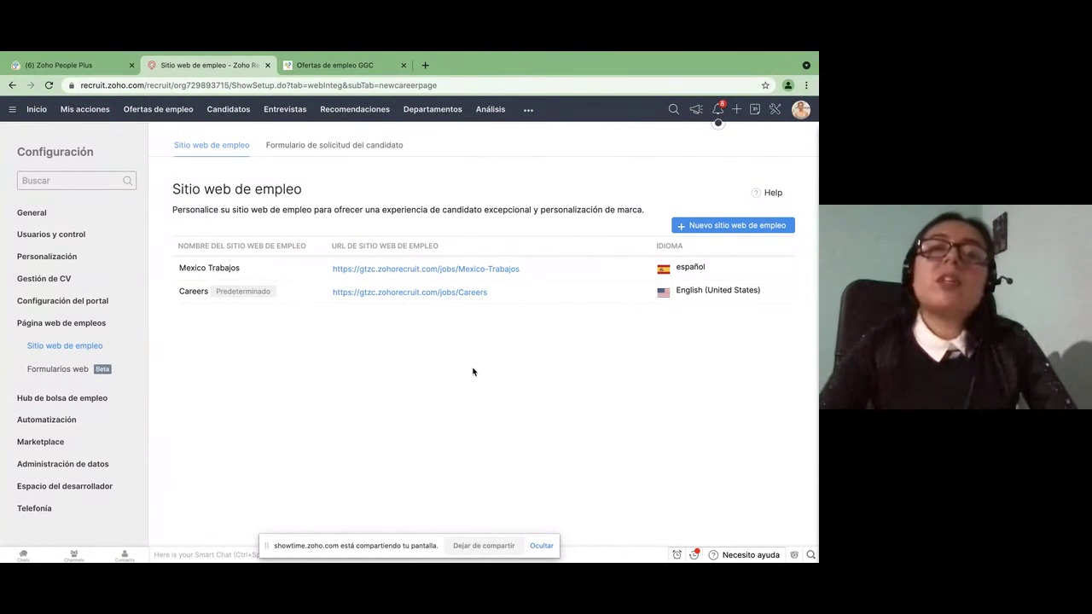
click(388, 269)
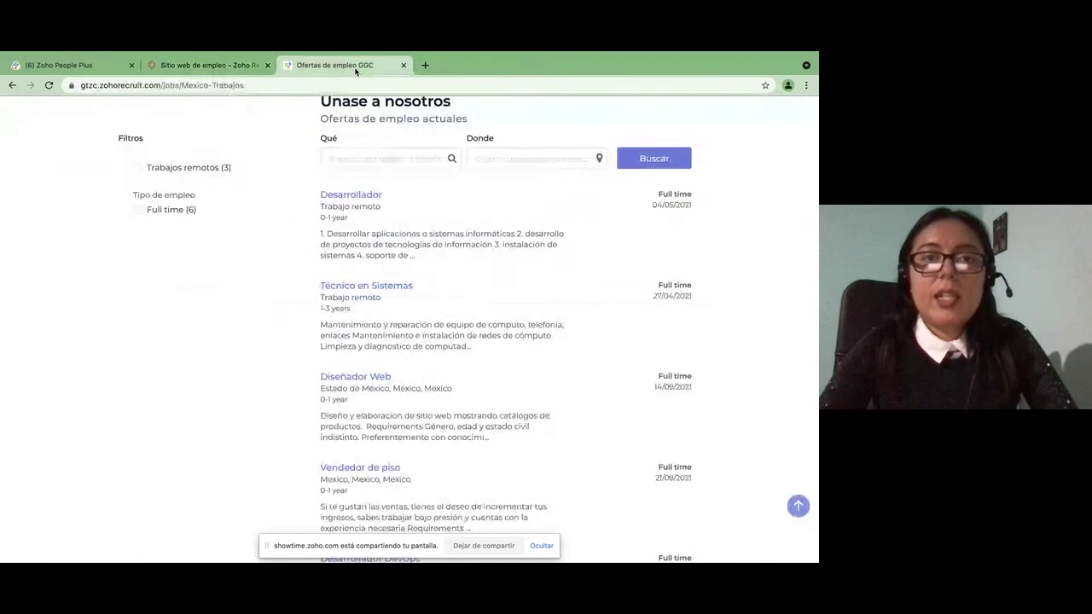
scroll(394, 244, down, 3)
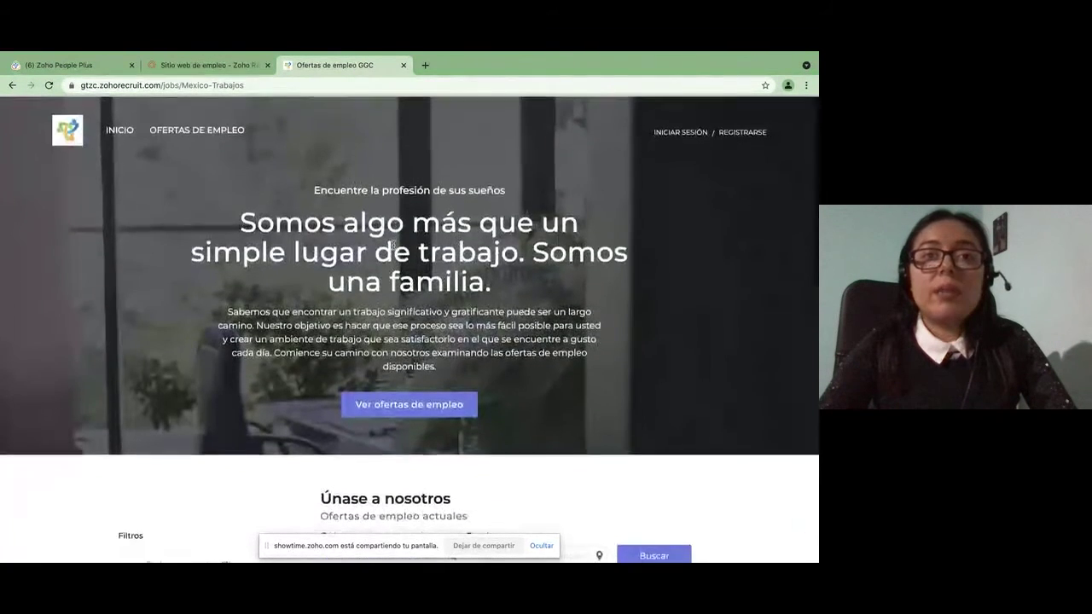
scroll(391, 279, down, 3)
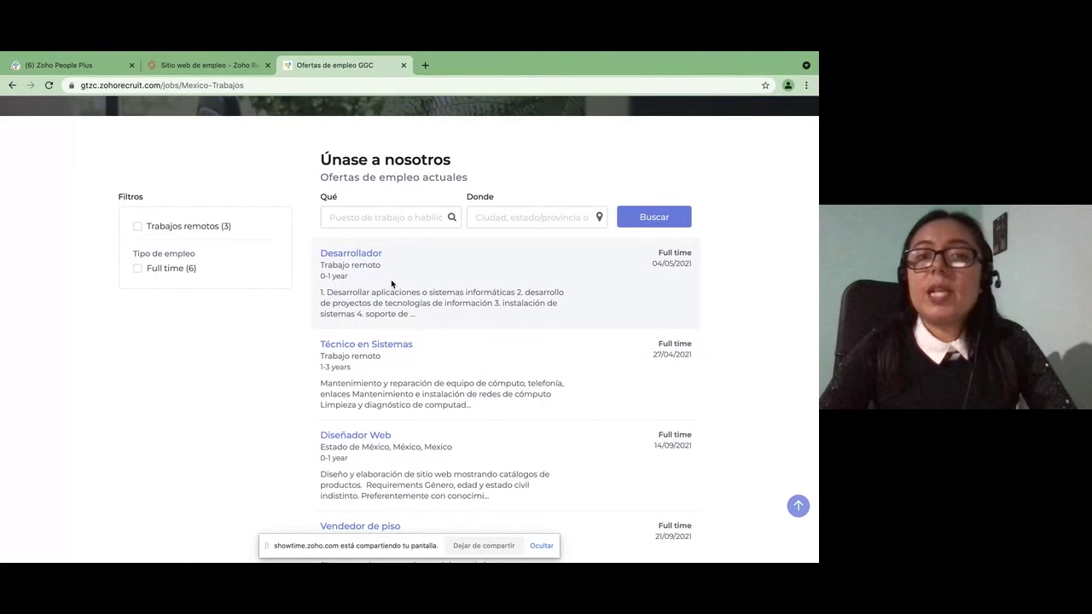
scroll(407, 344, down, 1)
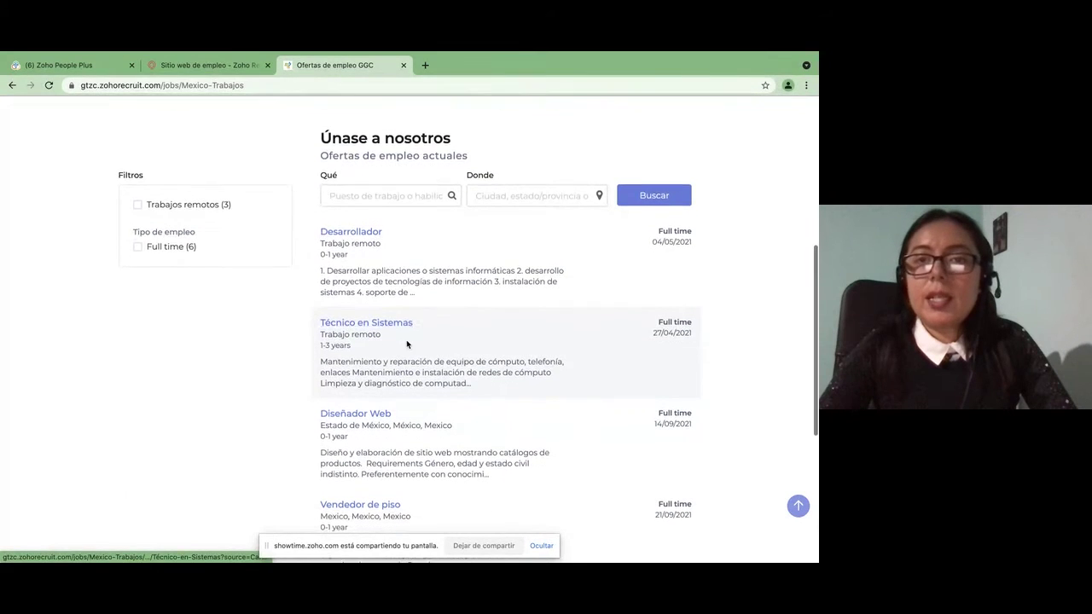
scroll(407, 344, down, 2)
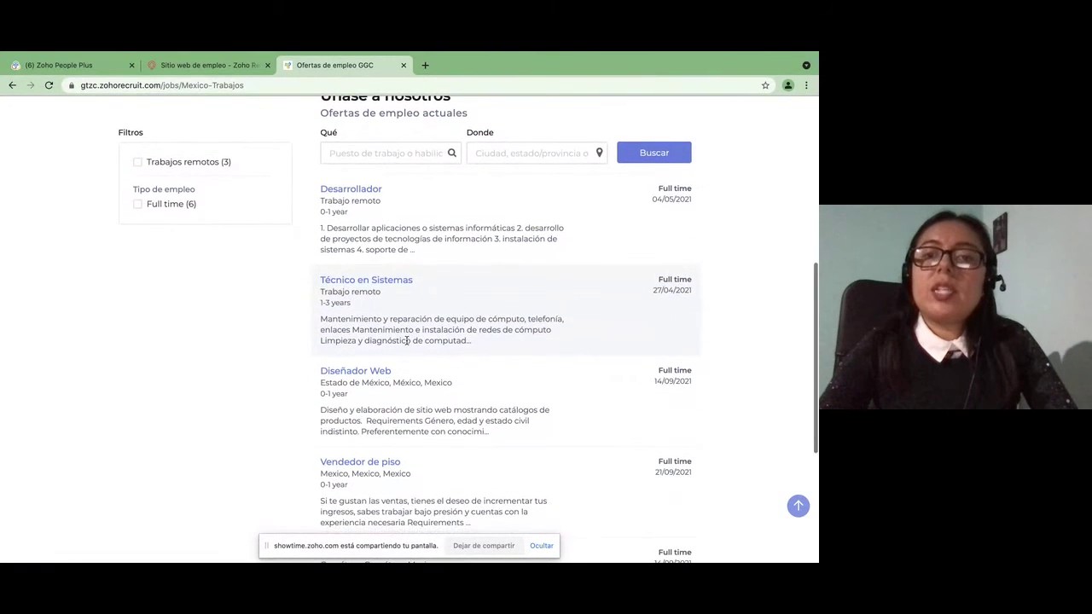
scroll(407, 340, up, 3)
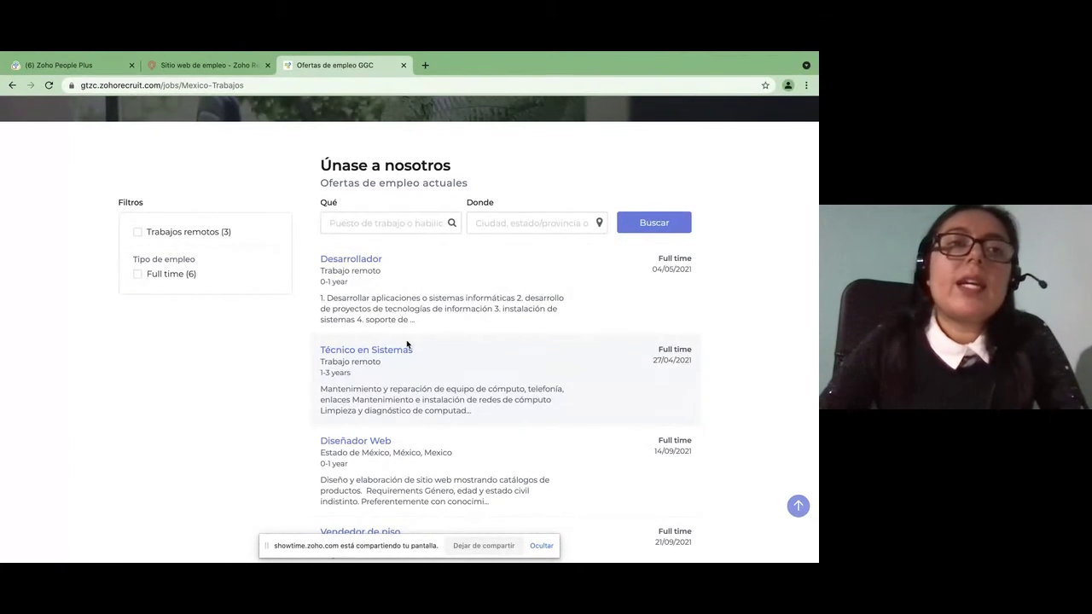
Return to Zoho Recruit's main Configuración page and review the available settings categories, from General to Conformidad normativa.
click(230, 66)
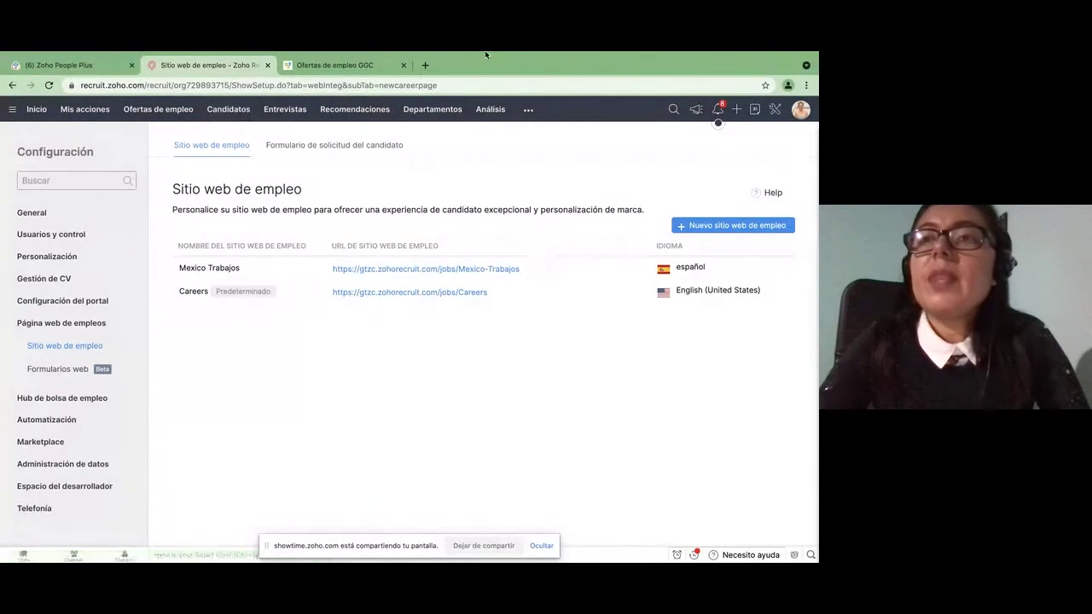
click(771, 140)
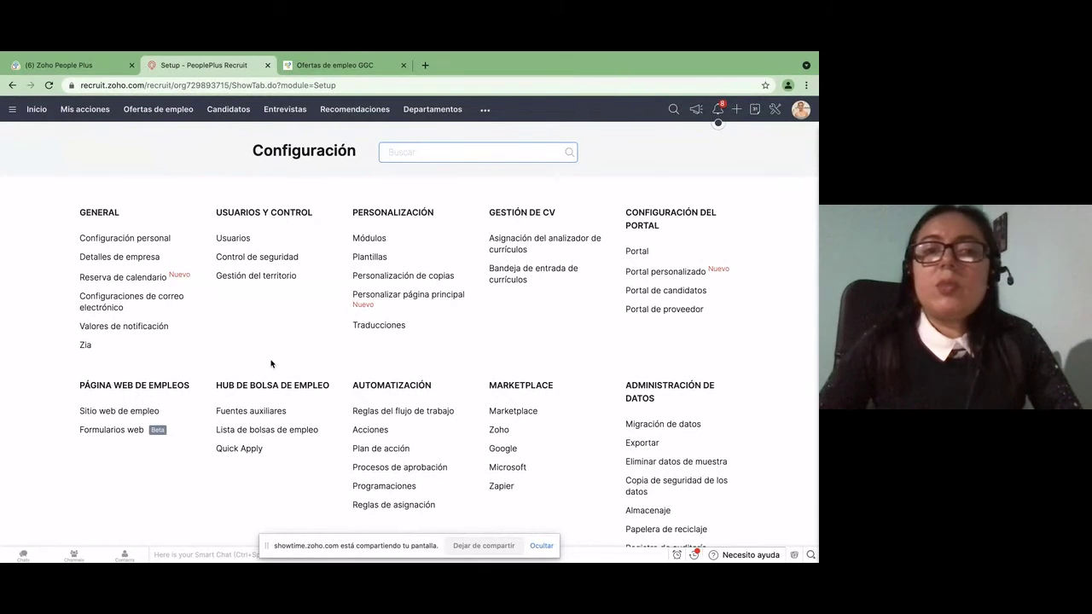
scroll(311, 356, down, 1)
scroll(311, 357, down, 1)
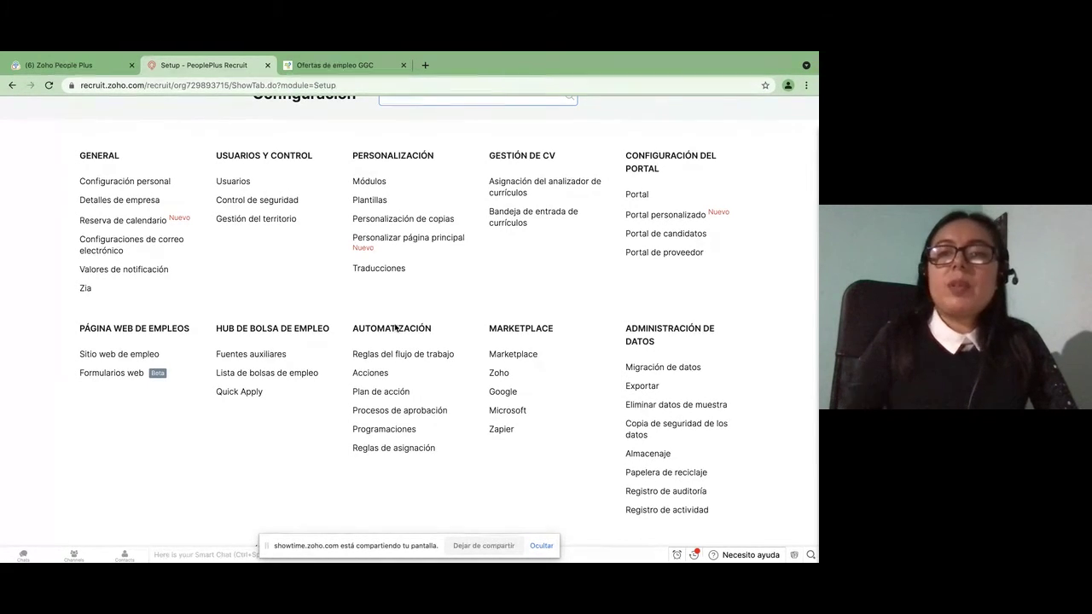
scroll(406, 282, down, 1)
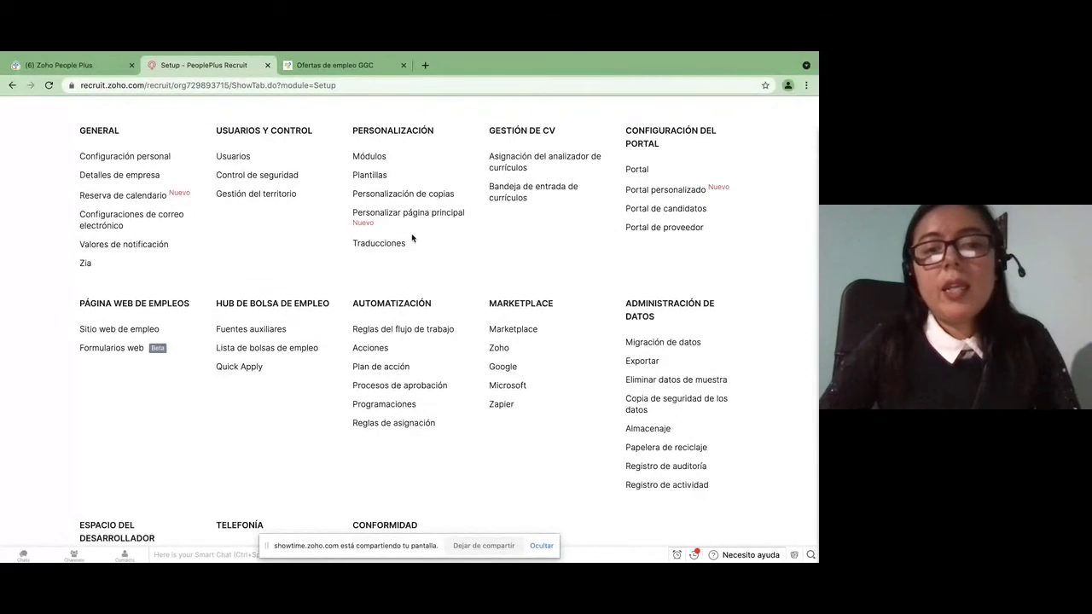
scroll(412, 239, down, 1)
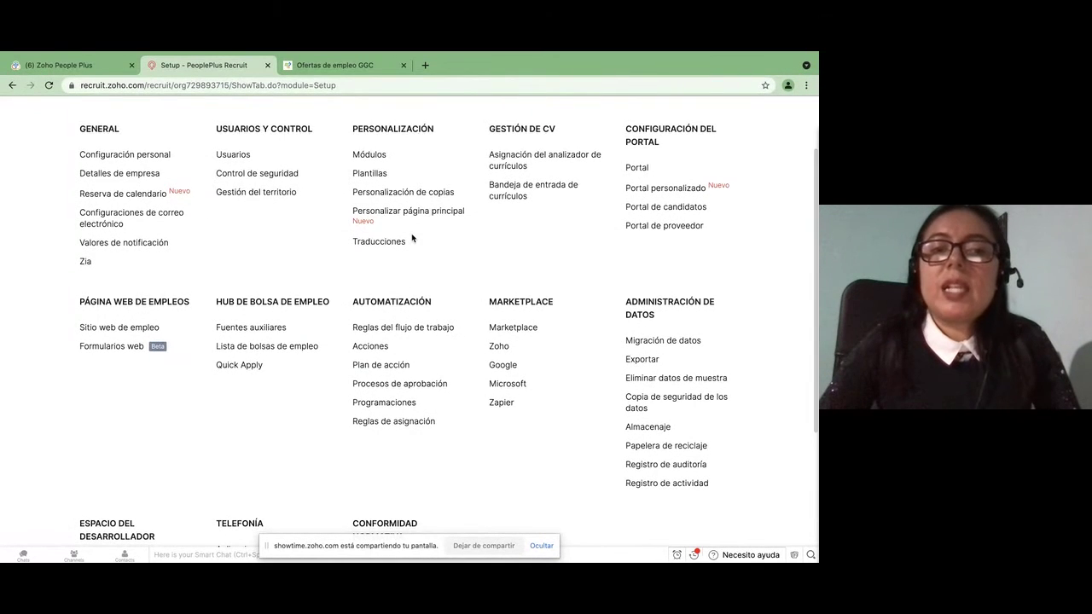
scroll(412, 238, down, 2)
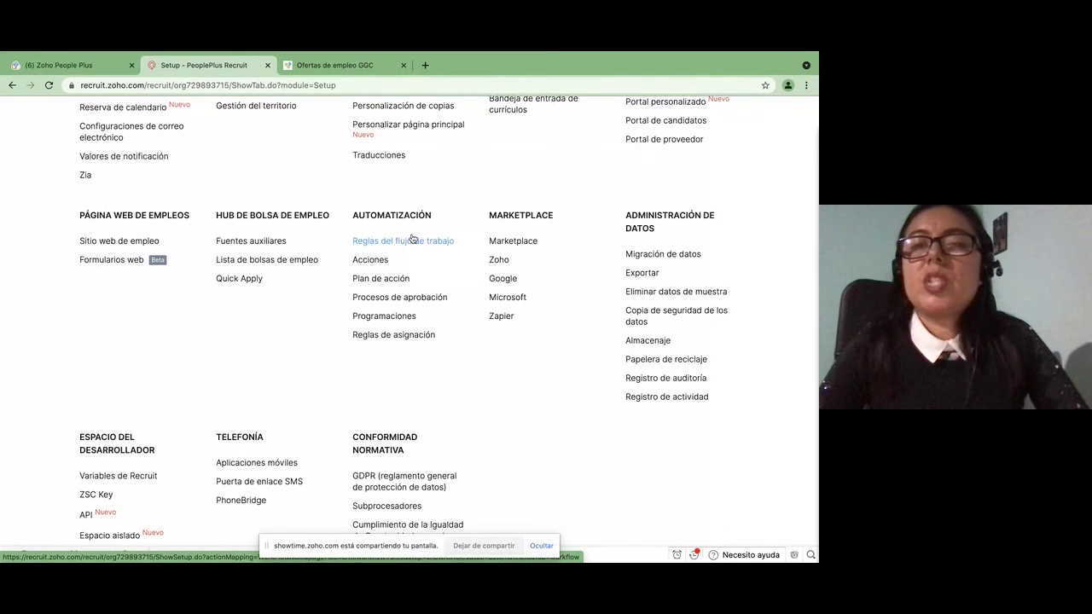
scroll(412, 238, up, 3)
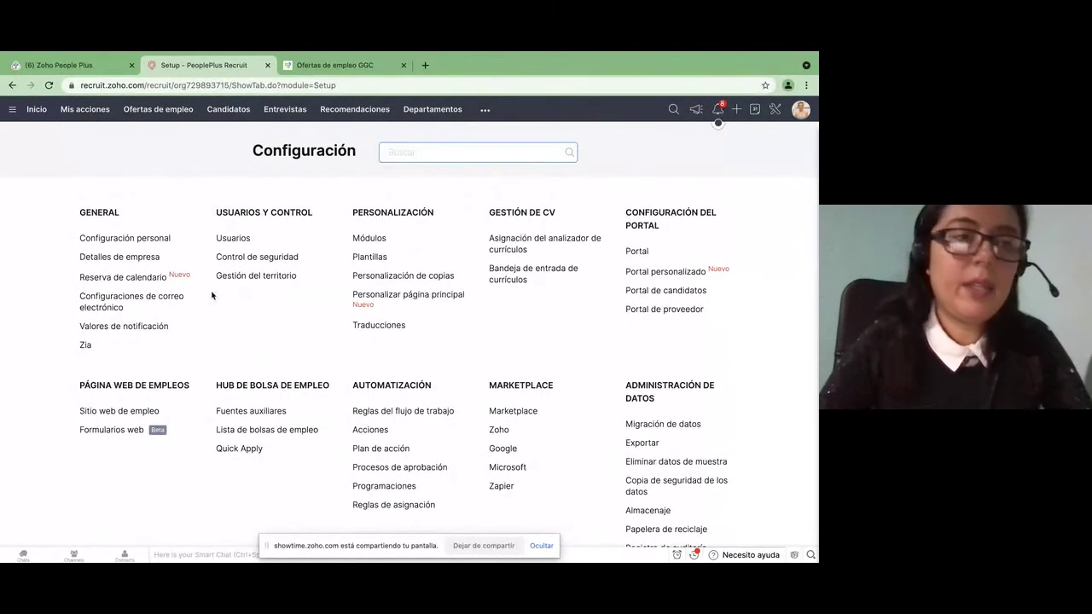
Switch to Zoho People Plus, view all services, and register the attendance check-in from the Inicio dashboard.
click(68, 66)
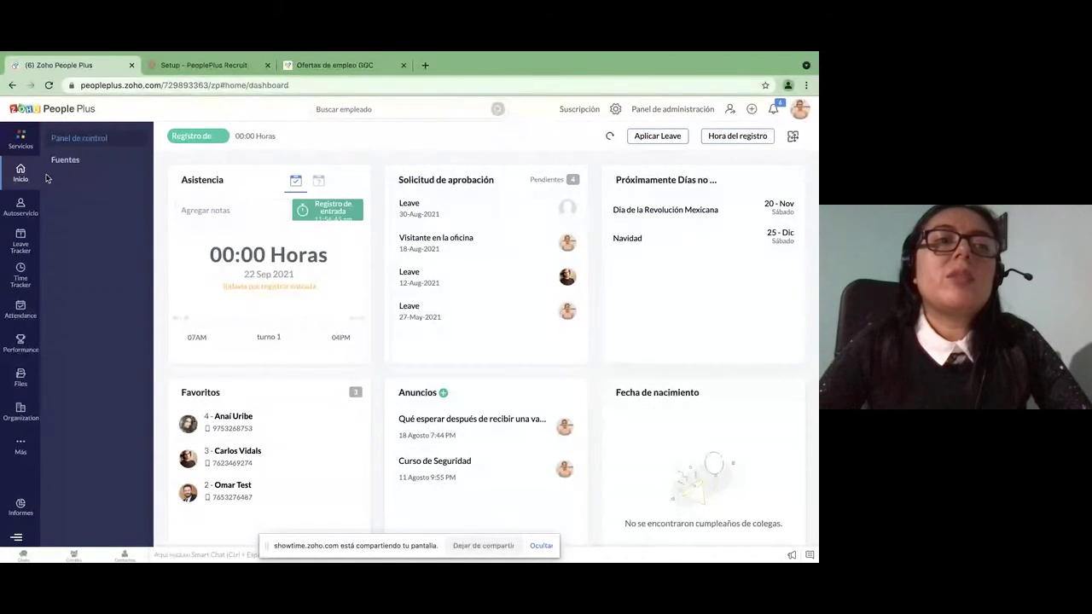
click(28, 150)
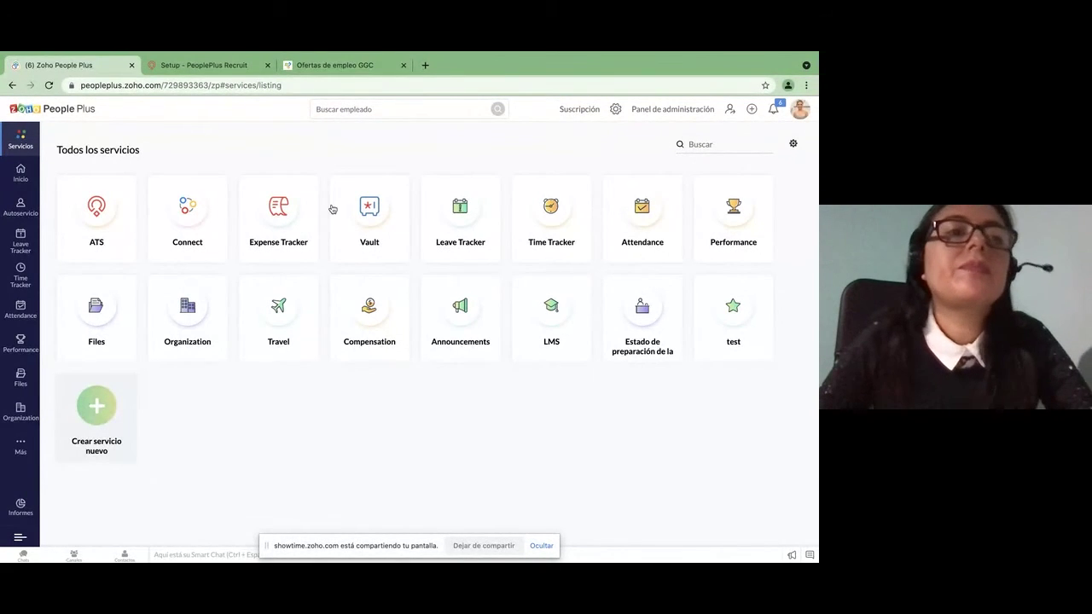
click(22, 184)
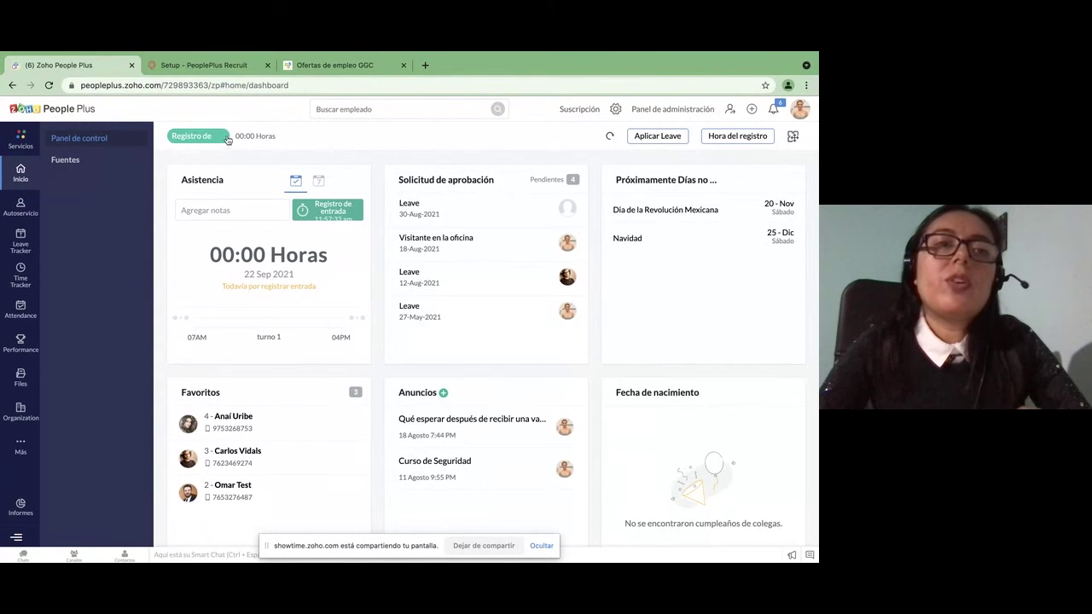
click(188, 138)
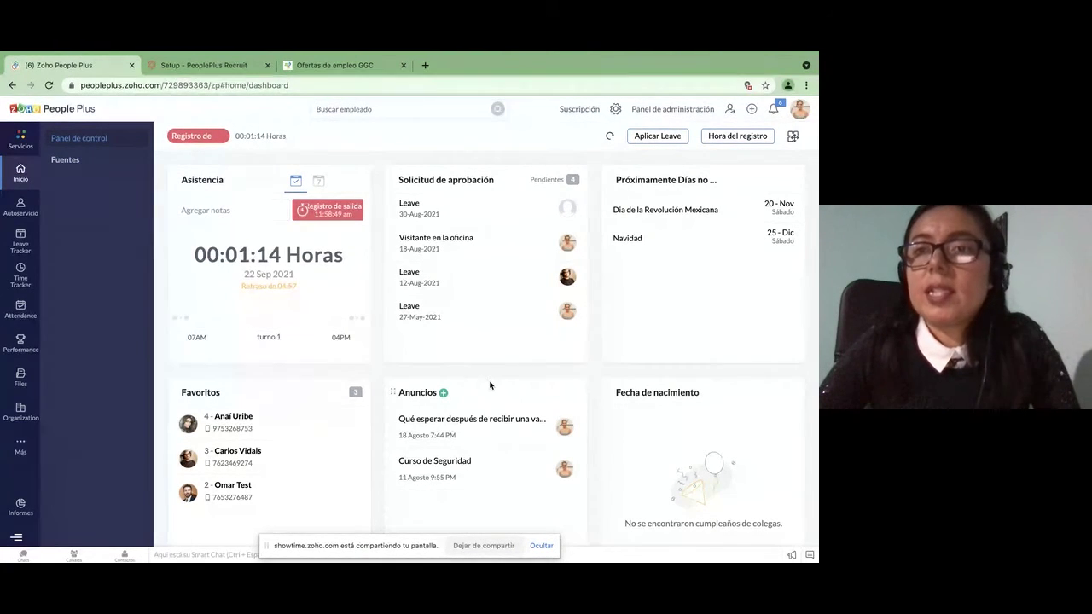
Browse the Autoservicio profile and the Leave Tracker, Time Tracker and Attendance modules one after another.
click(24, 211)
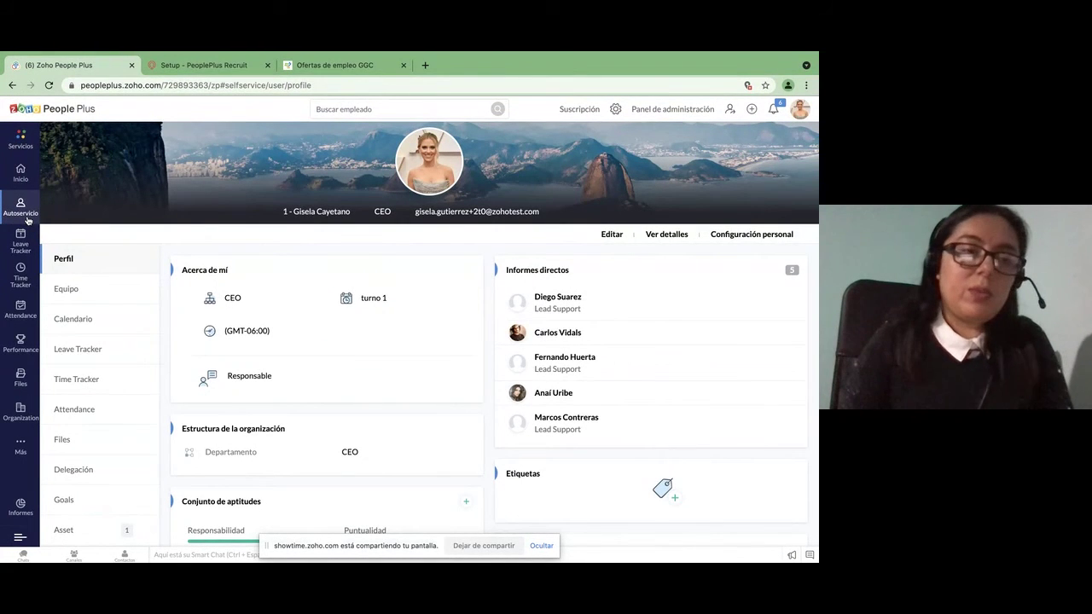
click(21, 244)
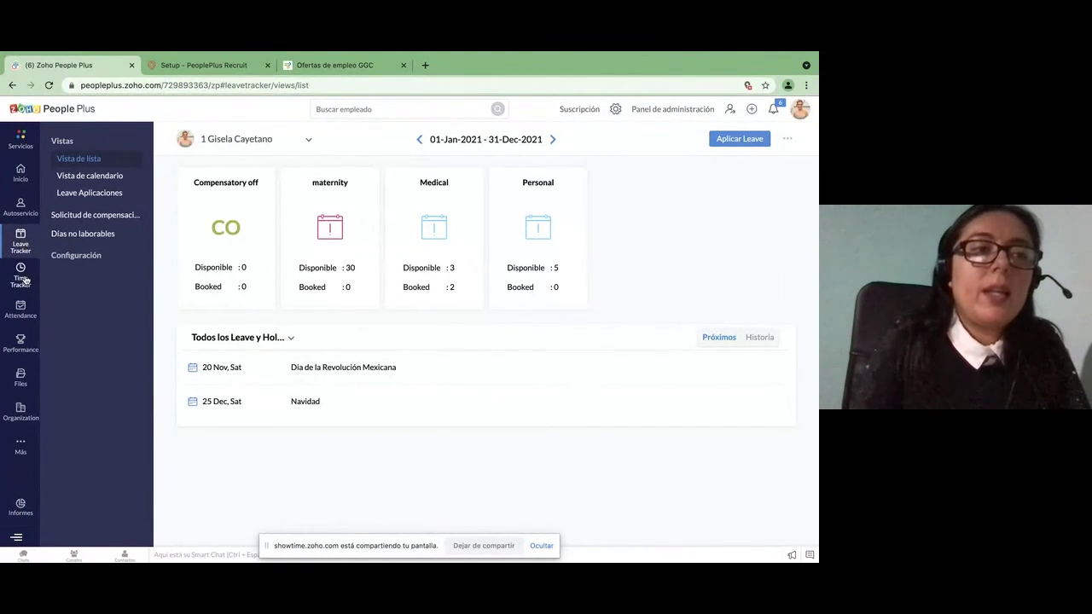
click(25, 280)
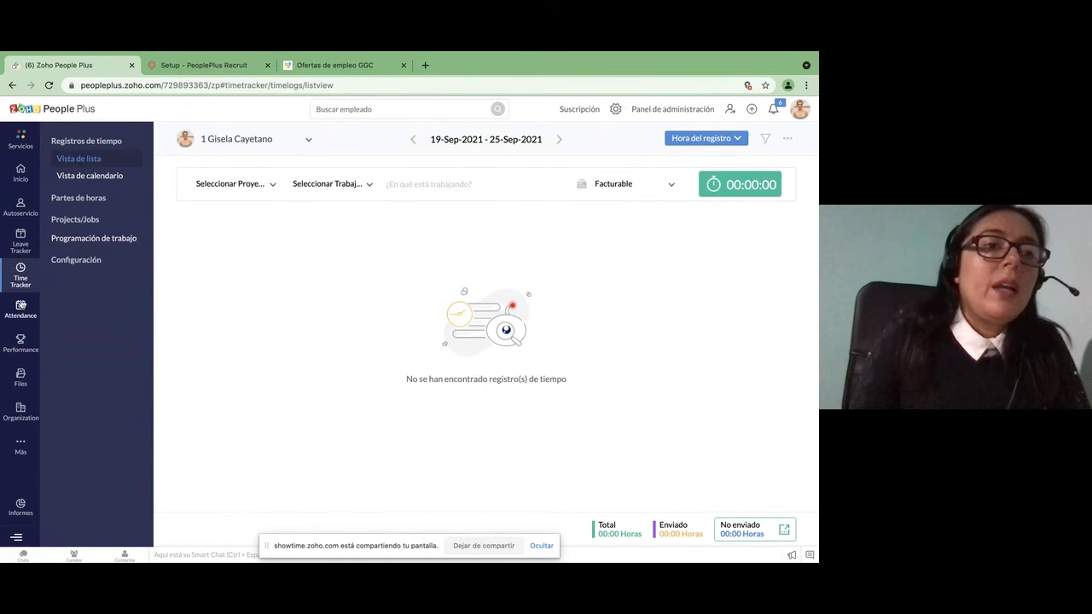
click(22, 306)
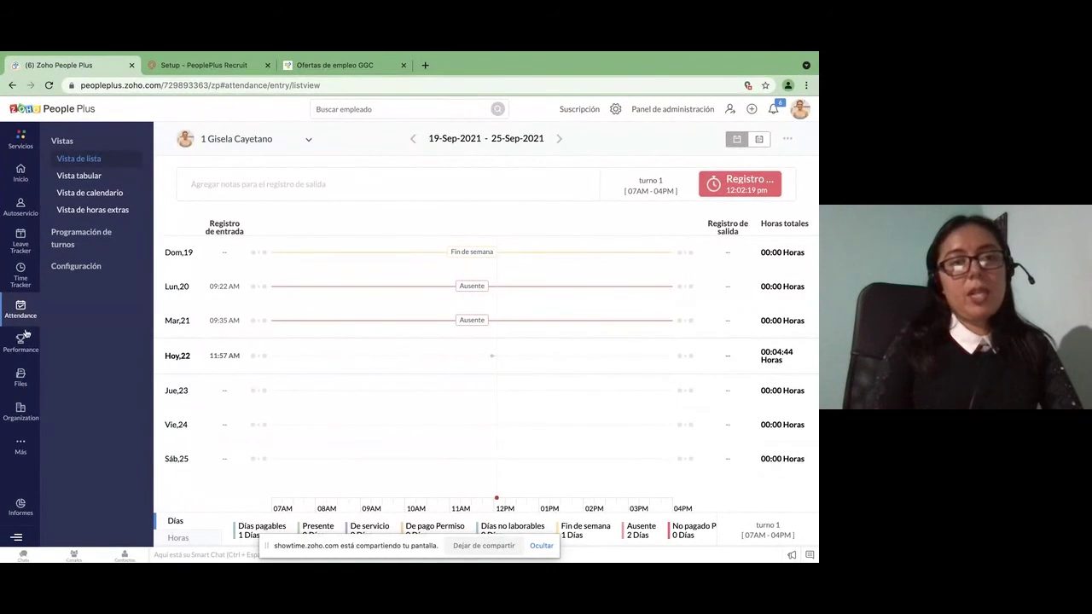
Open the Performance module and review the KRA, Goals and Conjunto de aptitudes sections of the own review.
click(25, 338)
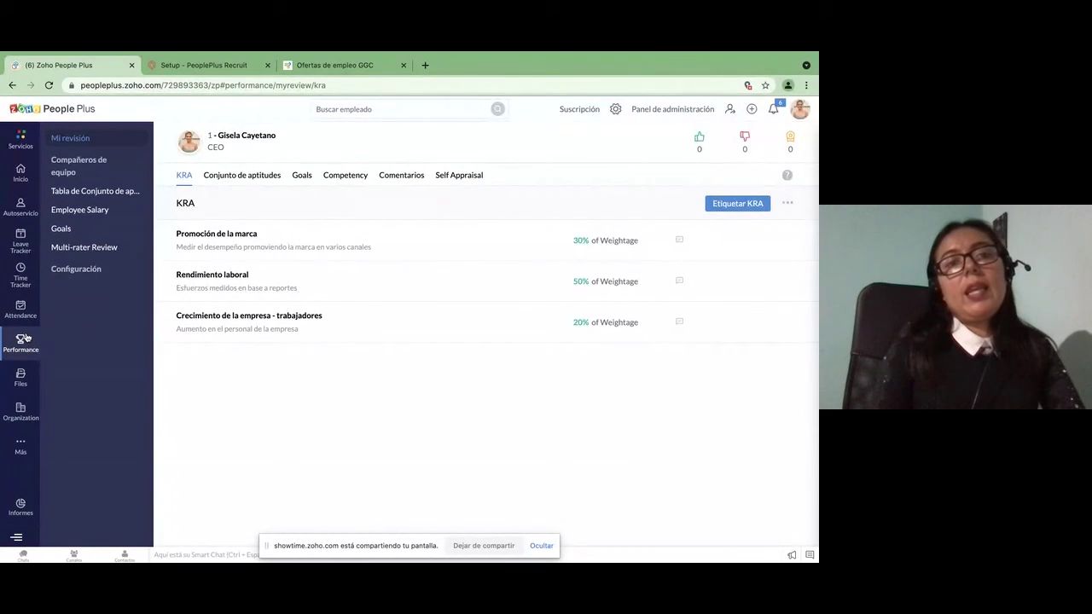
click(244, 177)
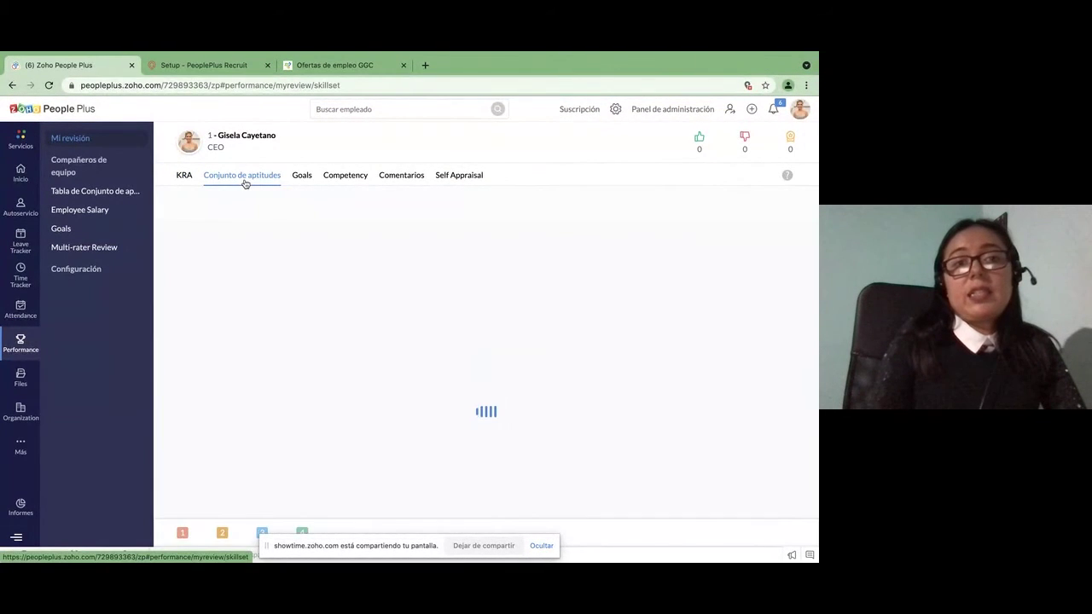
click(302, 176)
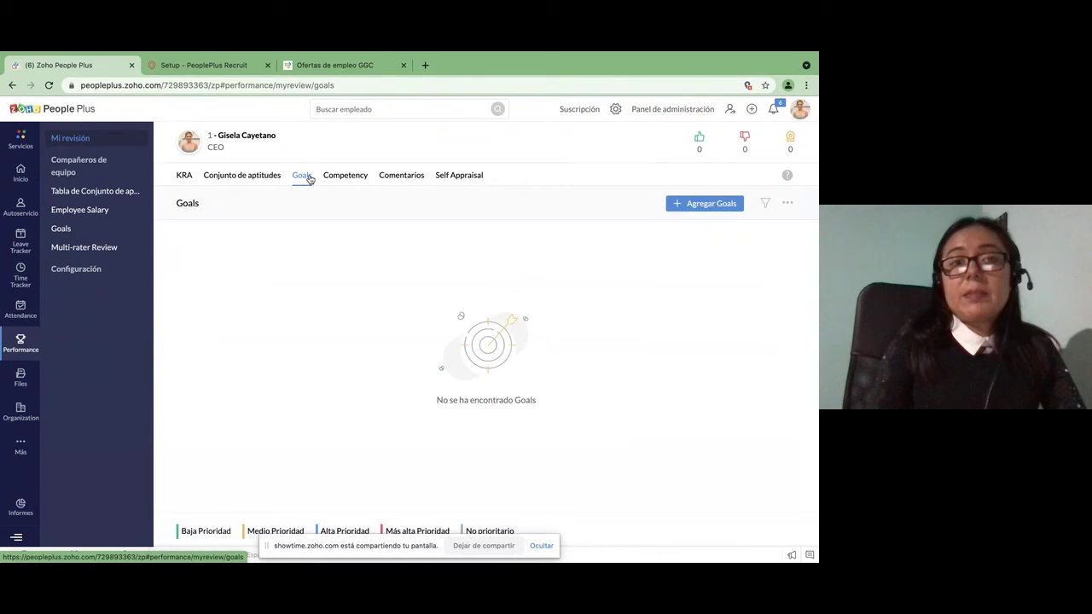
click(261, 185)
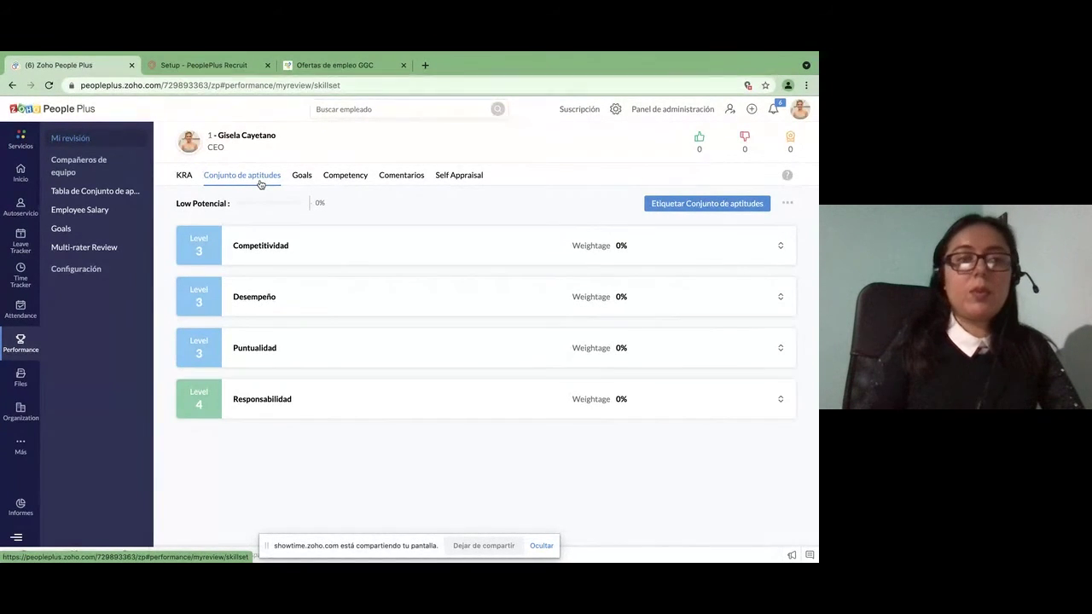
Browse the organization files, the employee list in Organization, and the Mis cursos page of the LMS module.
click(22, 378)
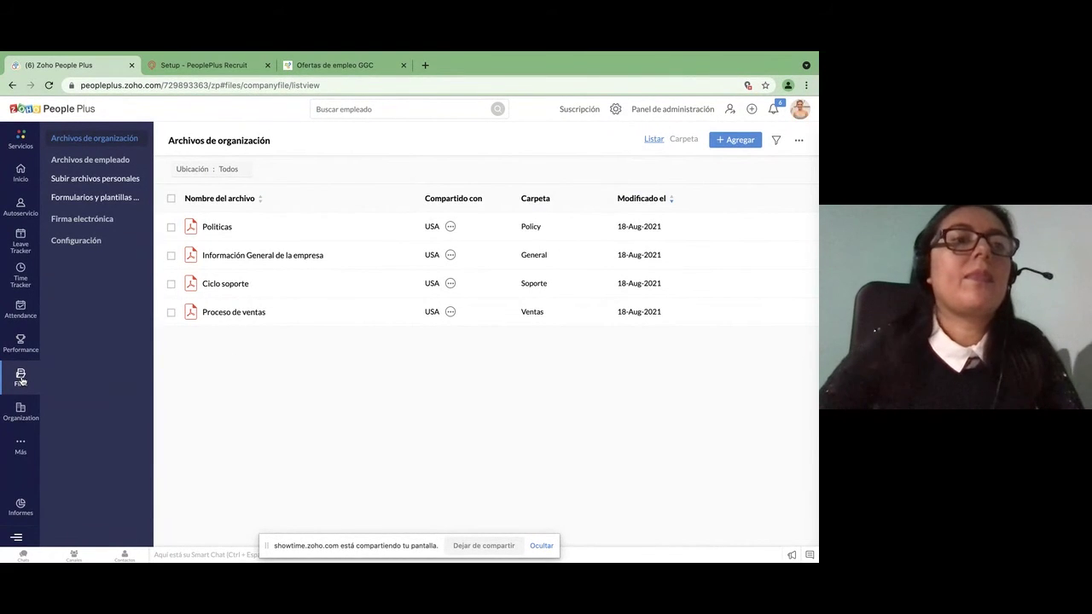
click(15, 424)
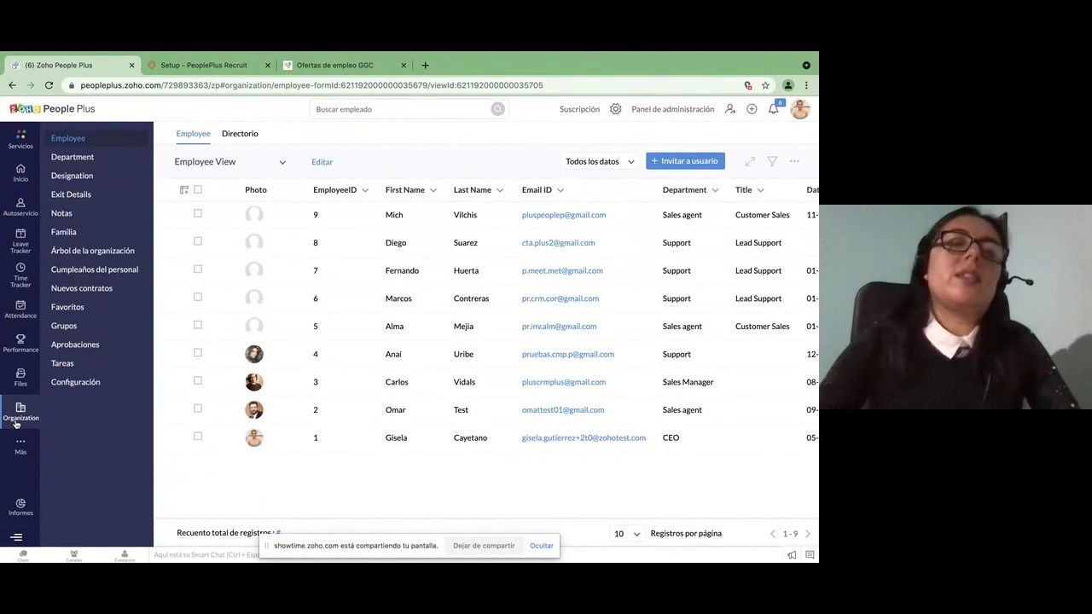
click(22, 442)
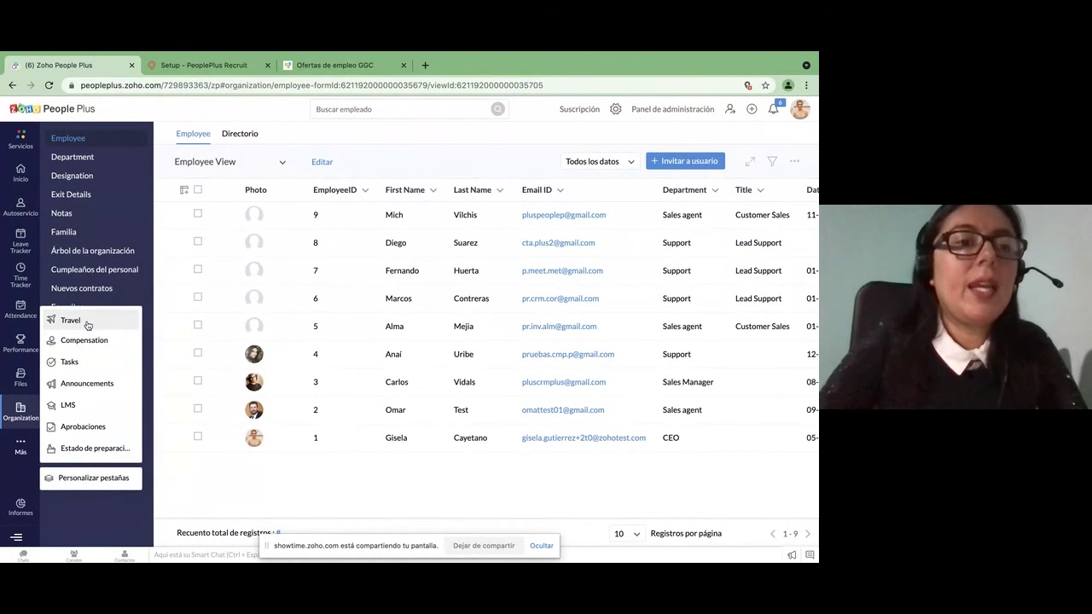
click(70, 404)
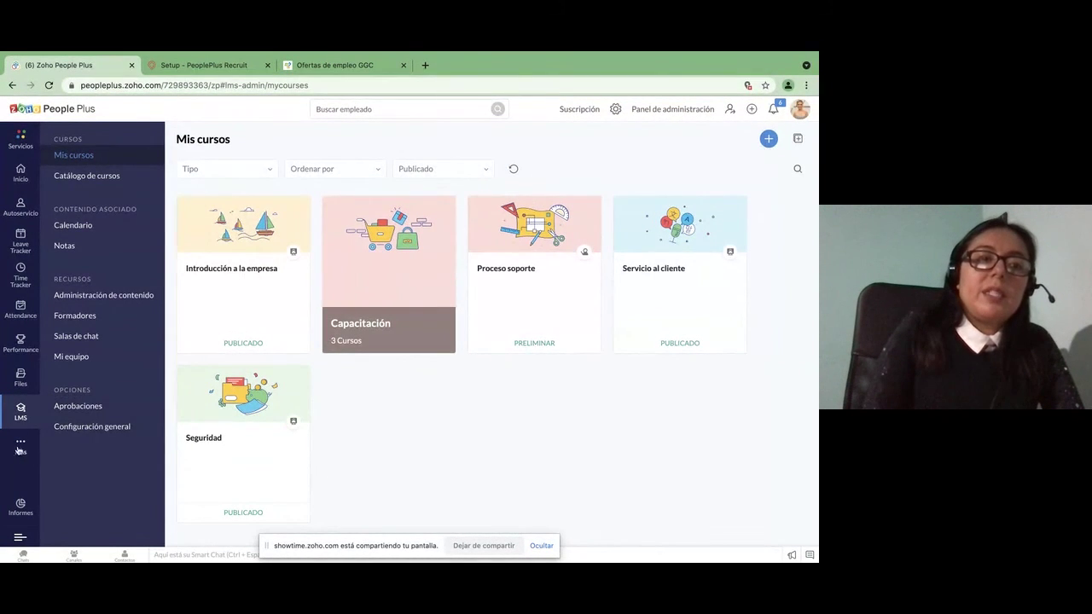
Open Informes and look through the organization reports, from employee information and leave to performance and LMS.
click(23, 505)
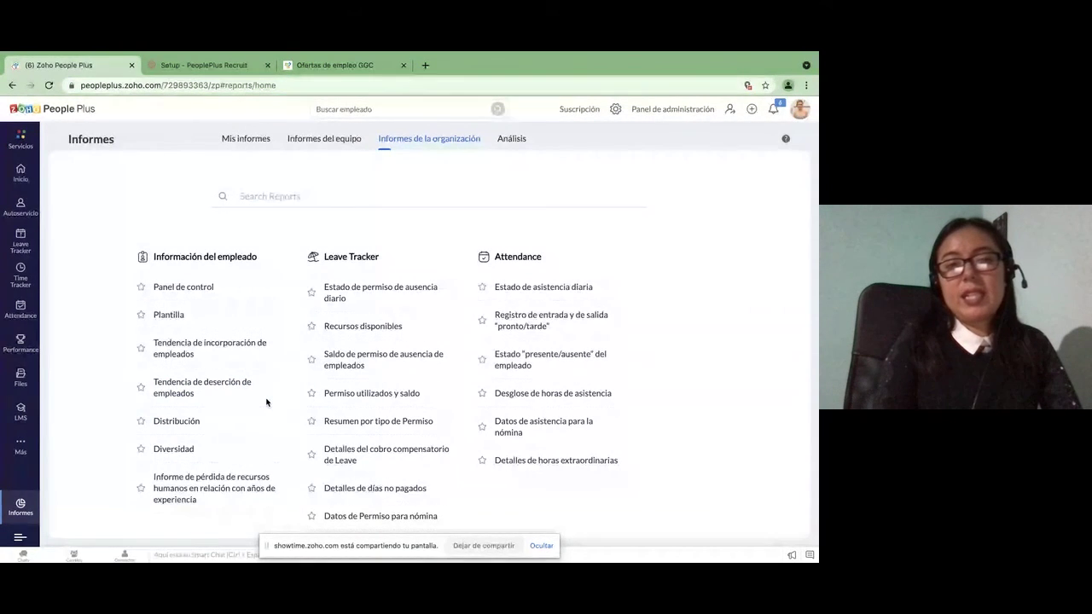
scroll(266, 401, down, 1)
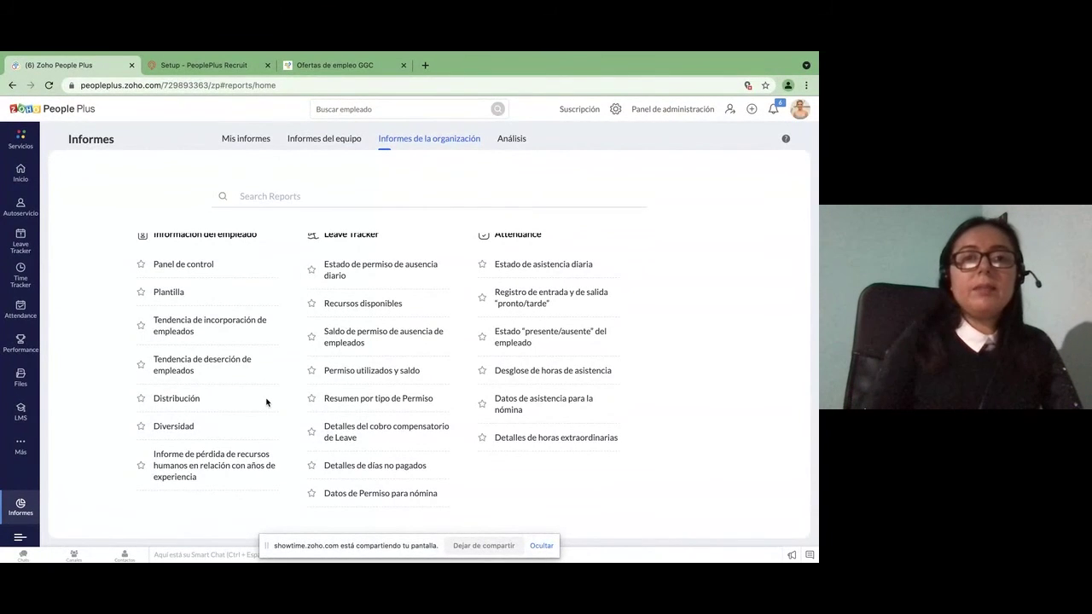
scroll(266, 403, up, 1)
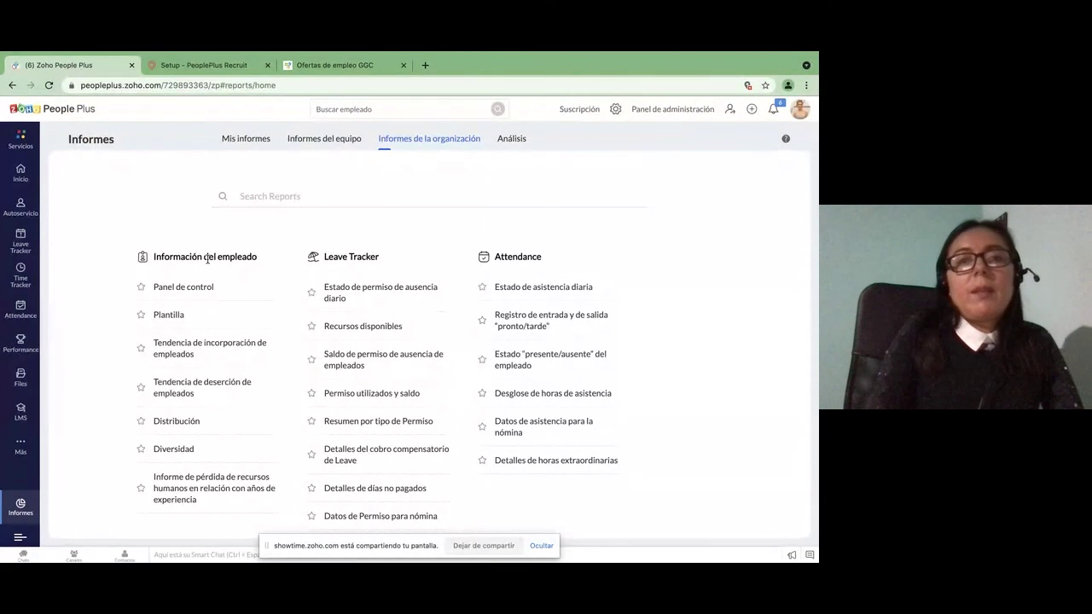
scroll(346, 364, down, 3)
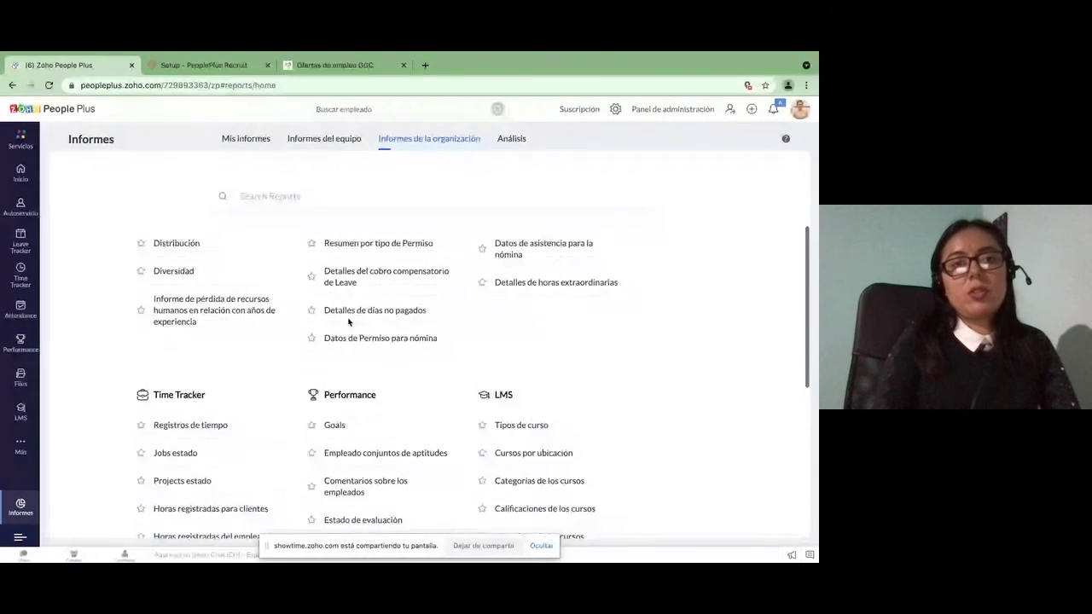
Finish looking through the organization reports, and review the services and their forms under Personalización in the settings.
scroll(347, 321, down, 1)
scroll(347, 321, up, 5)
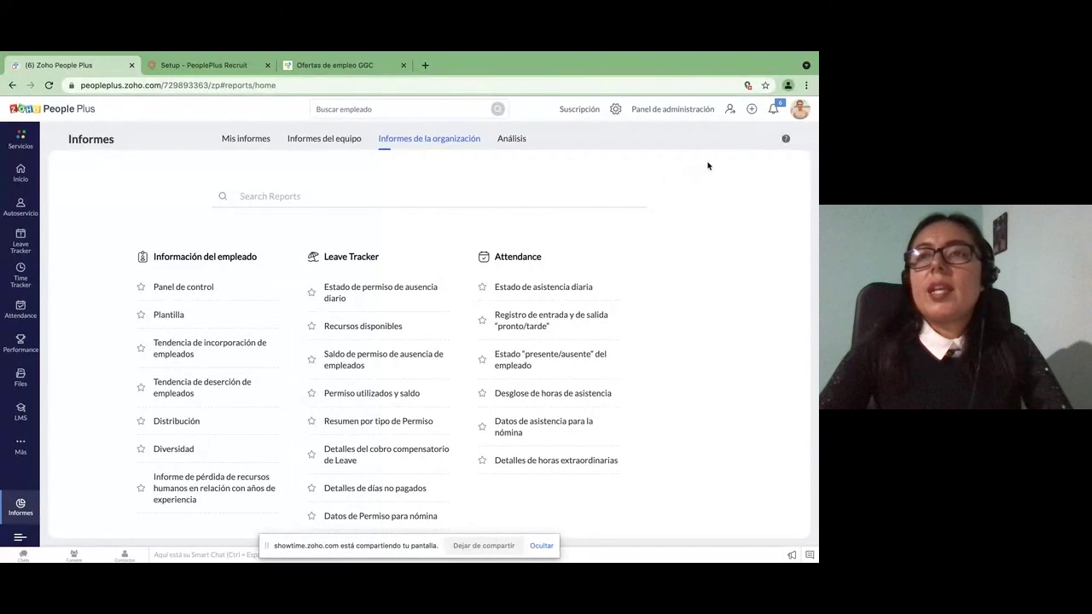
click(614, 110)
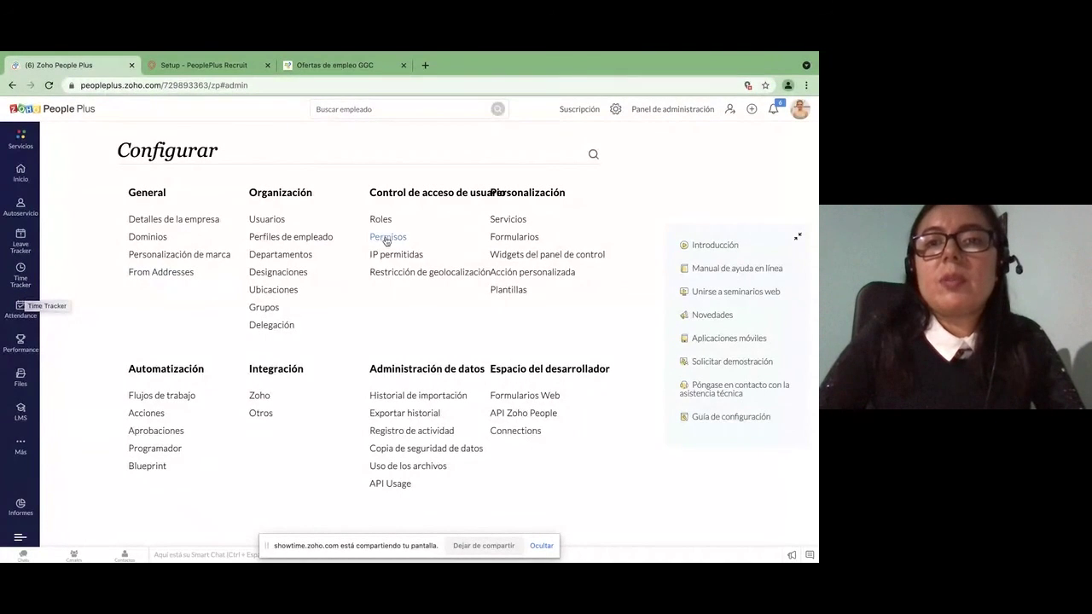
click(507, 220)
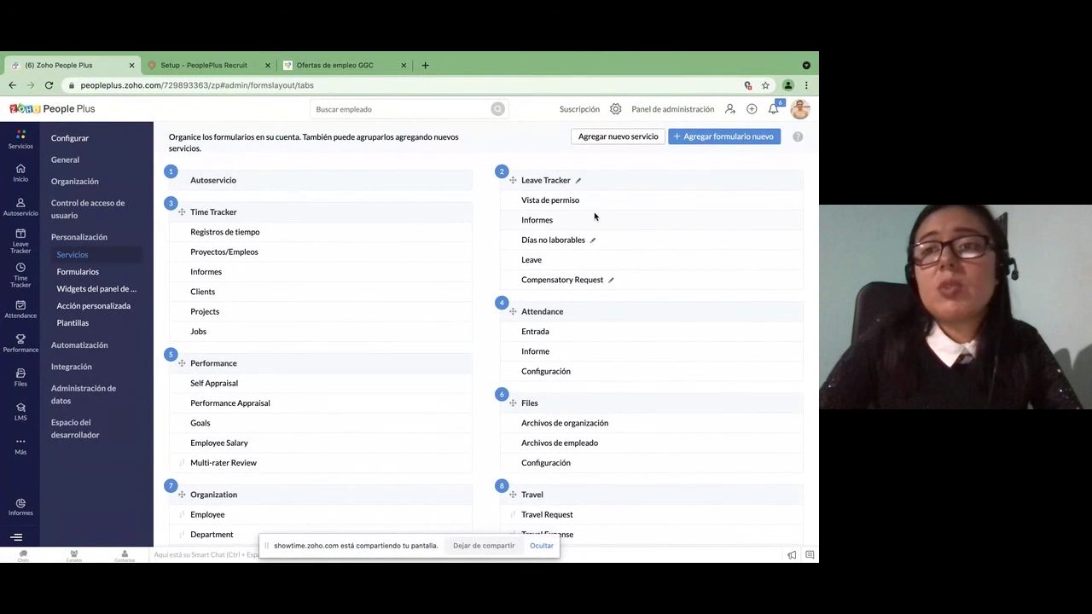
scroll(475, 396, down, 1)
scroll(475, 396, down, 7)
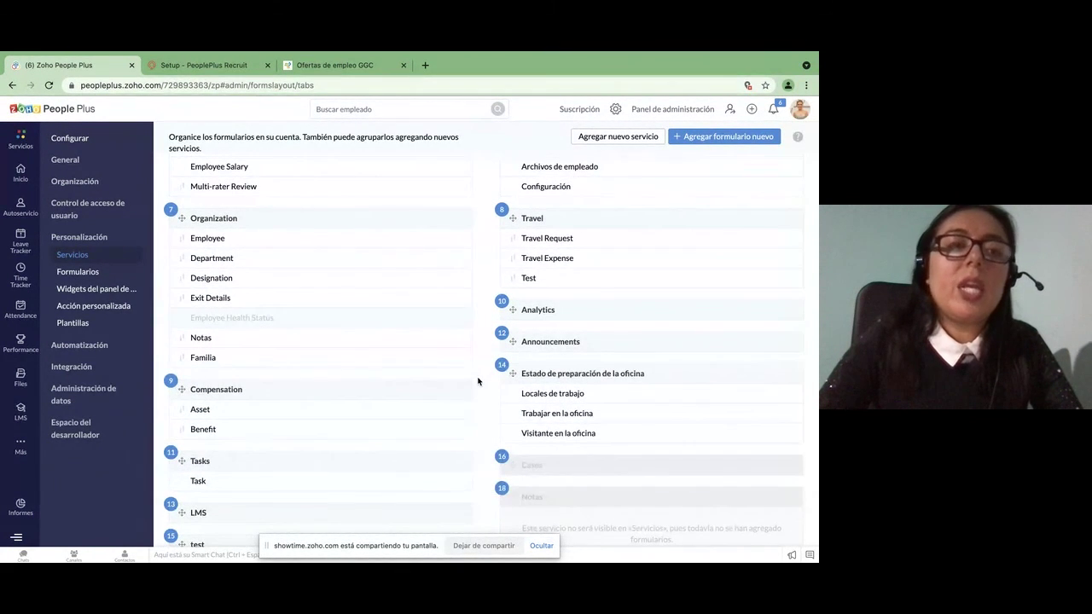
scroll(478, 381, up, 3)
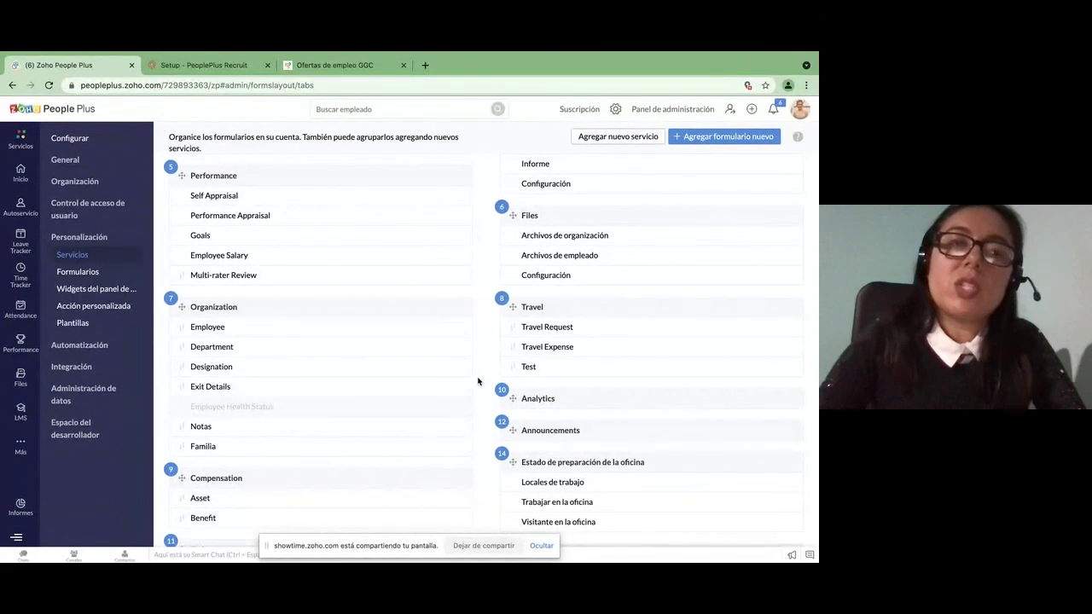
scroll(479, 376, up, 5)
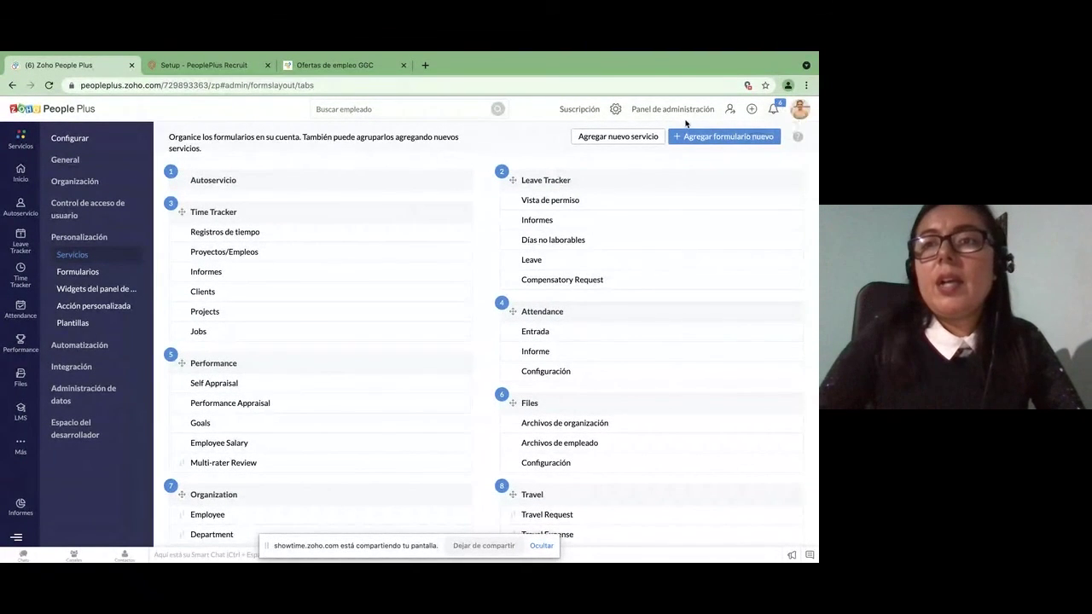
Return through the Configurar overview to the Inicio dashboard and switch to the Zoho ShowTime session window.
click(617, 110)
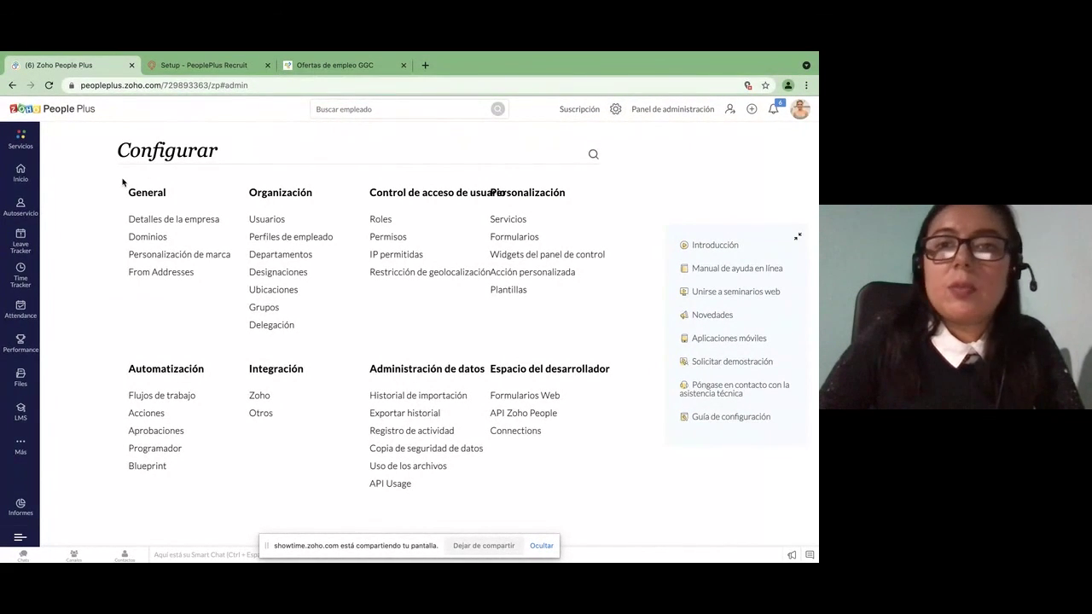
click(30, 175)
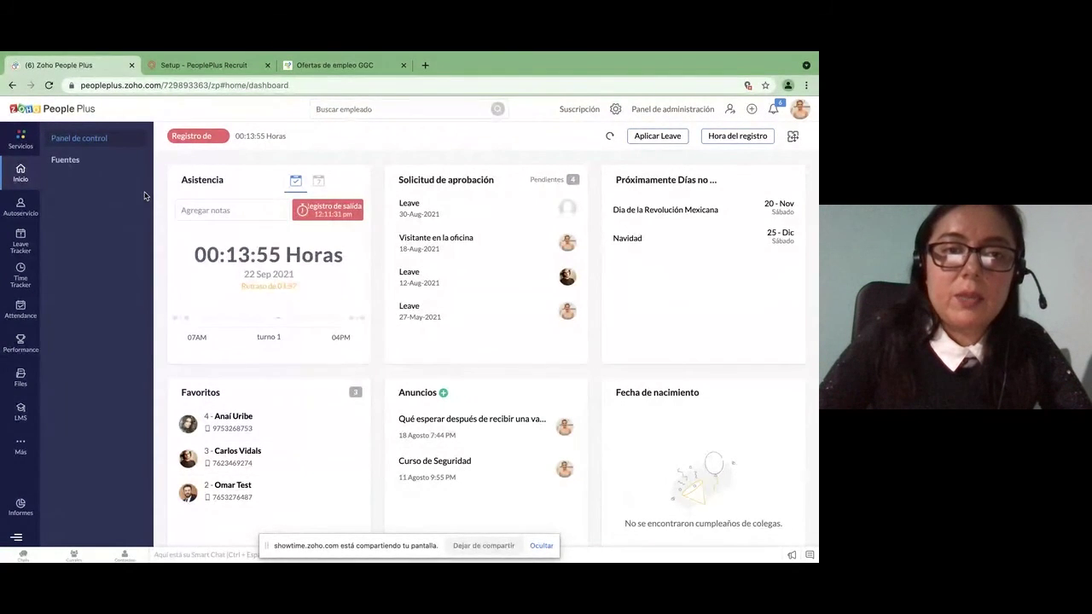
key(alt+Tab)
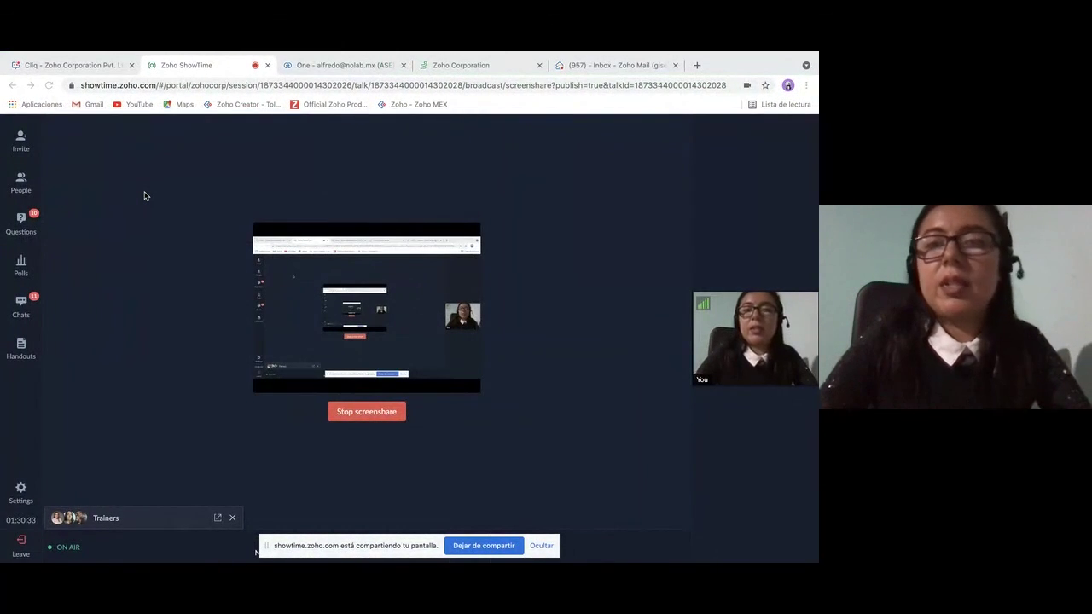